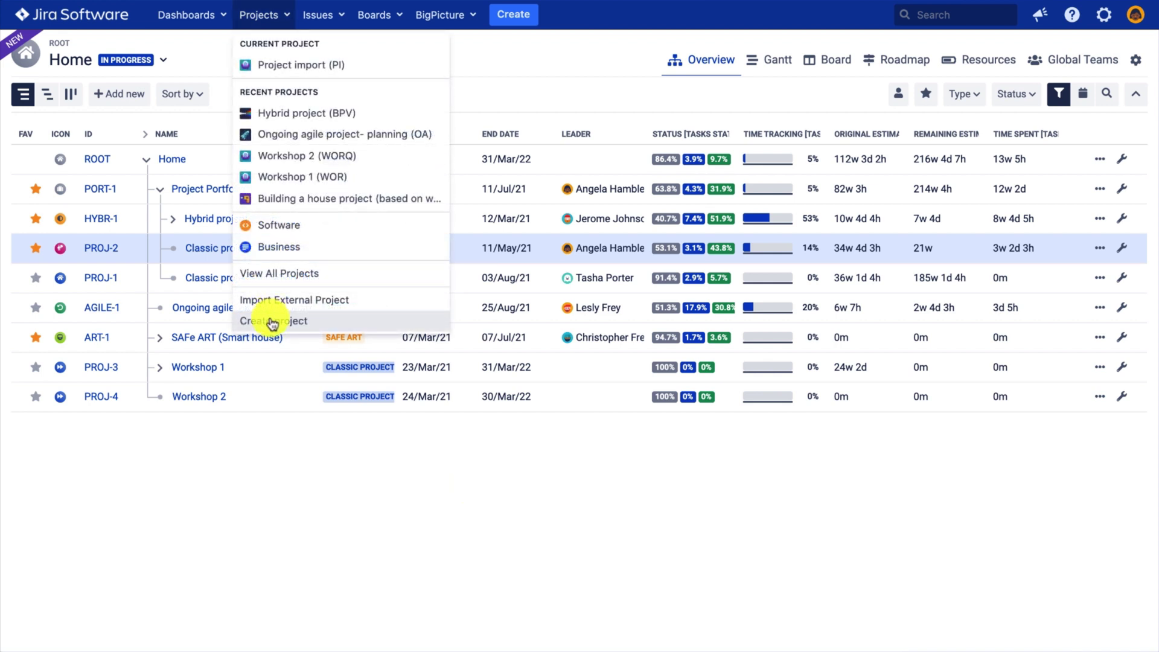
# Create a Project management project named 'Waterfall project demo' with key WPD.
pyautogui.click(272, 322)
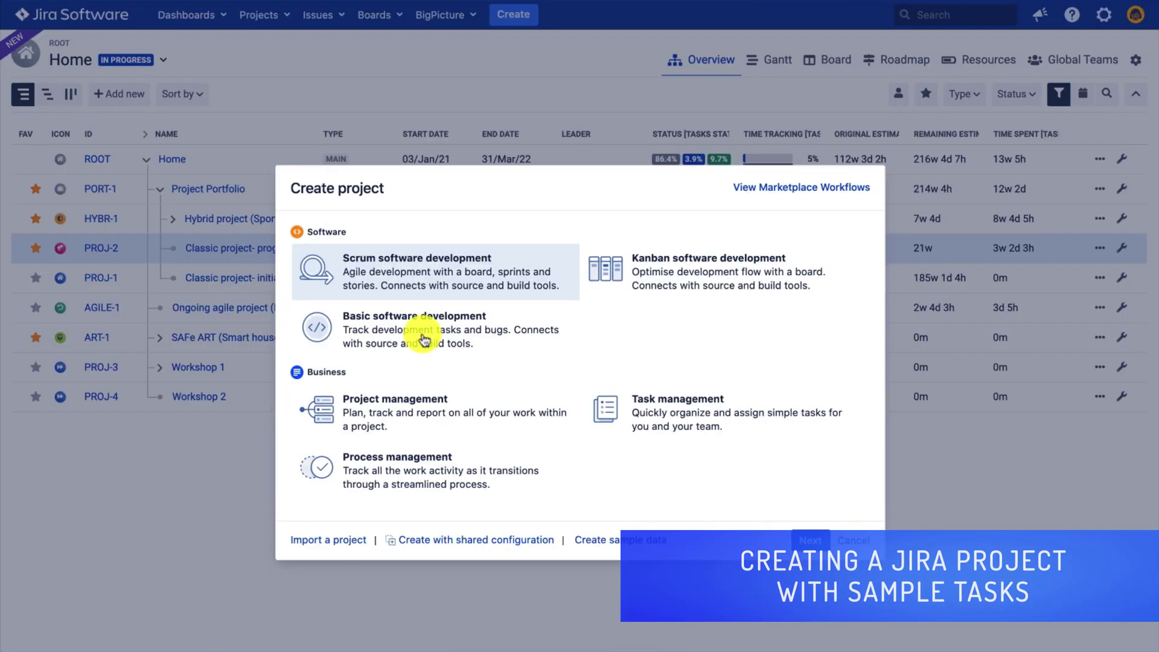
pyautogui.click(388, 408)
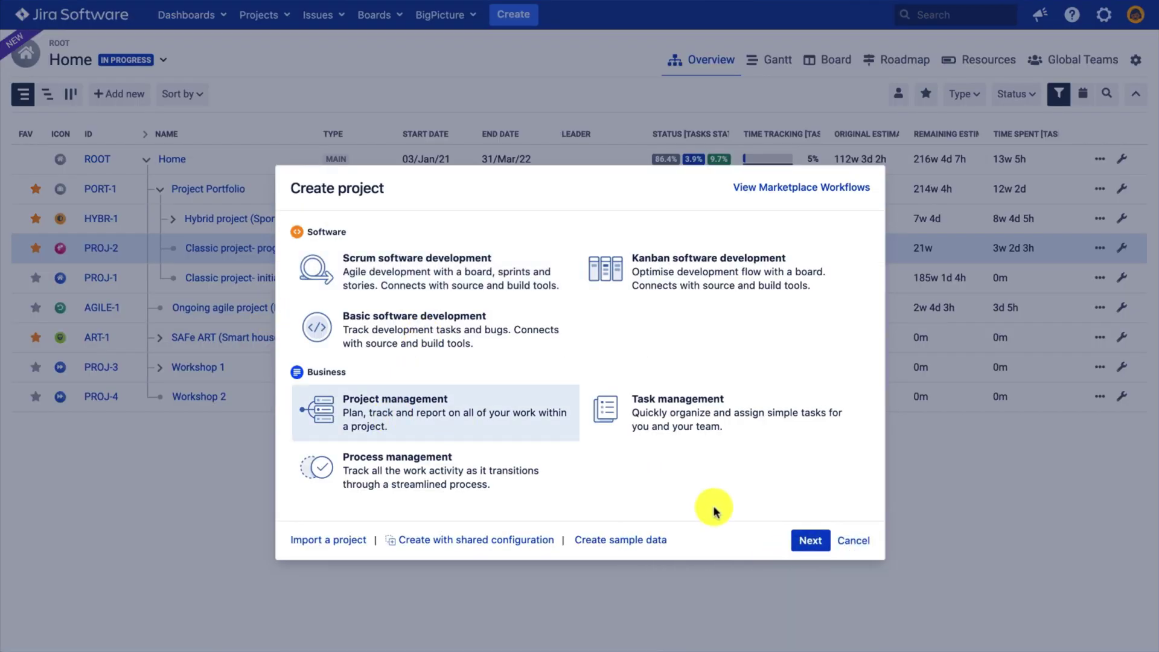
pyautogui.click(812, 544)
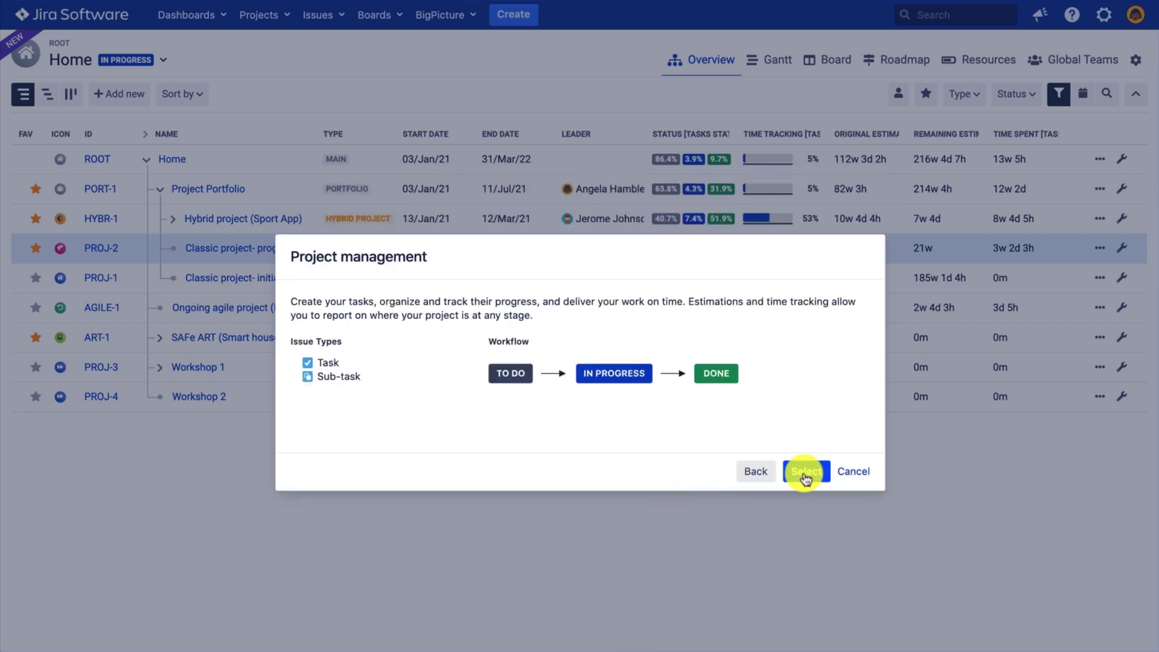
pyautogui.click(805, 473)
pyautogui.write('Waterfall project demo')
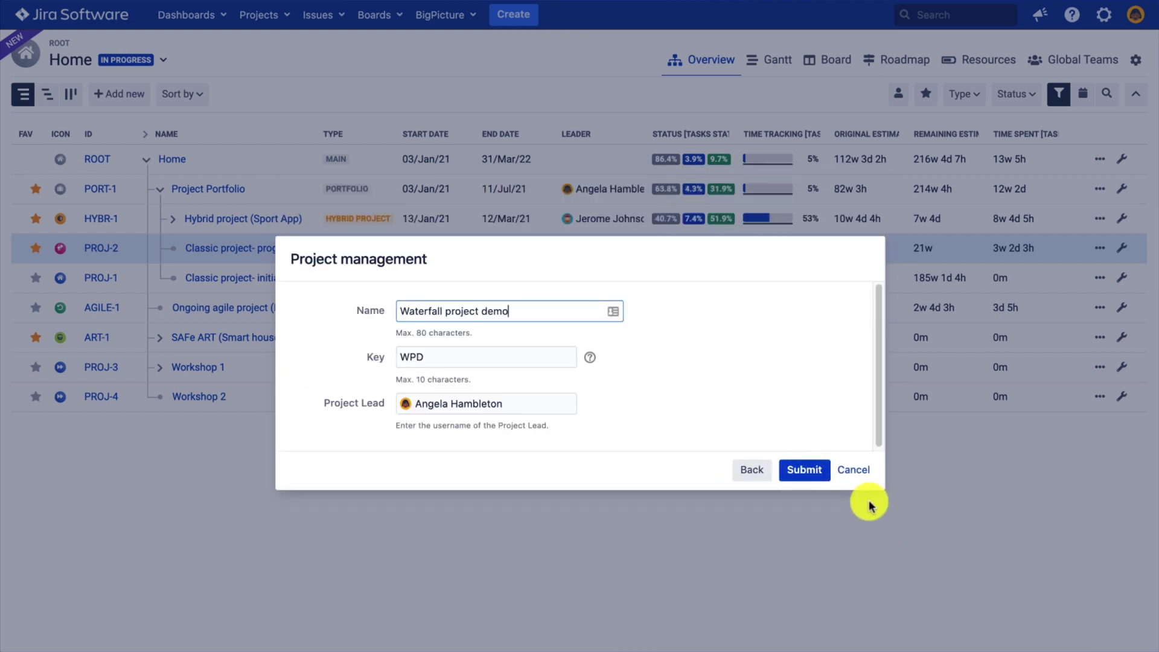
pyautogui.click(791, 469)
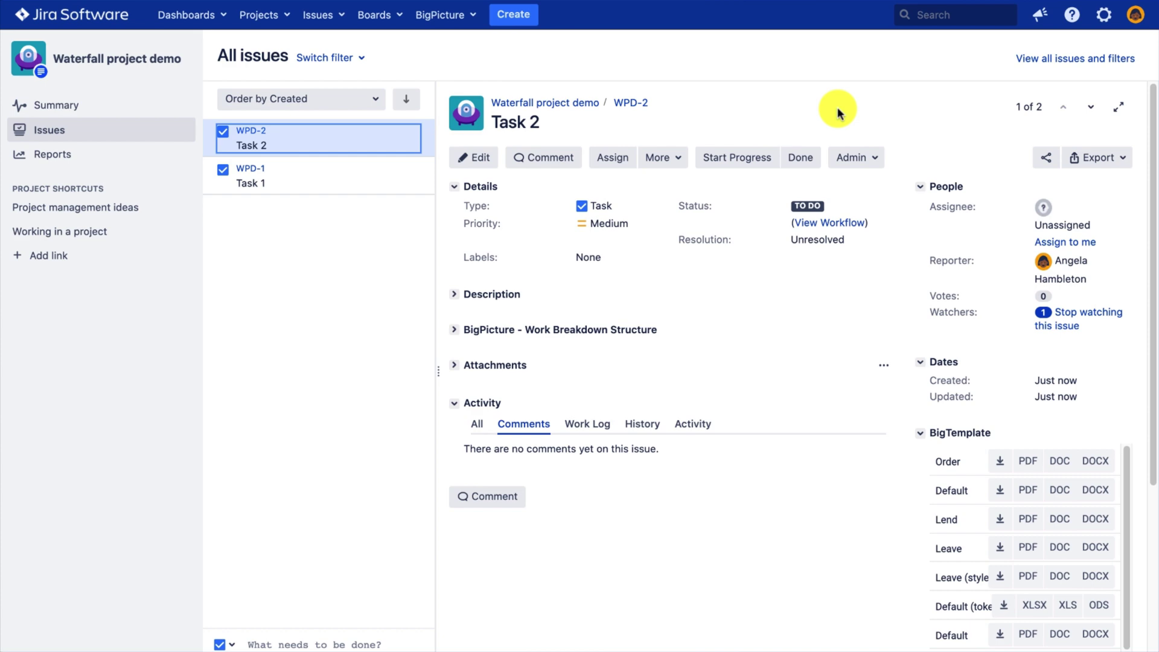
# Go through Manage apps to BigPicture's Technical configuration page.
pyautogui.click(1102, 18)
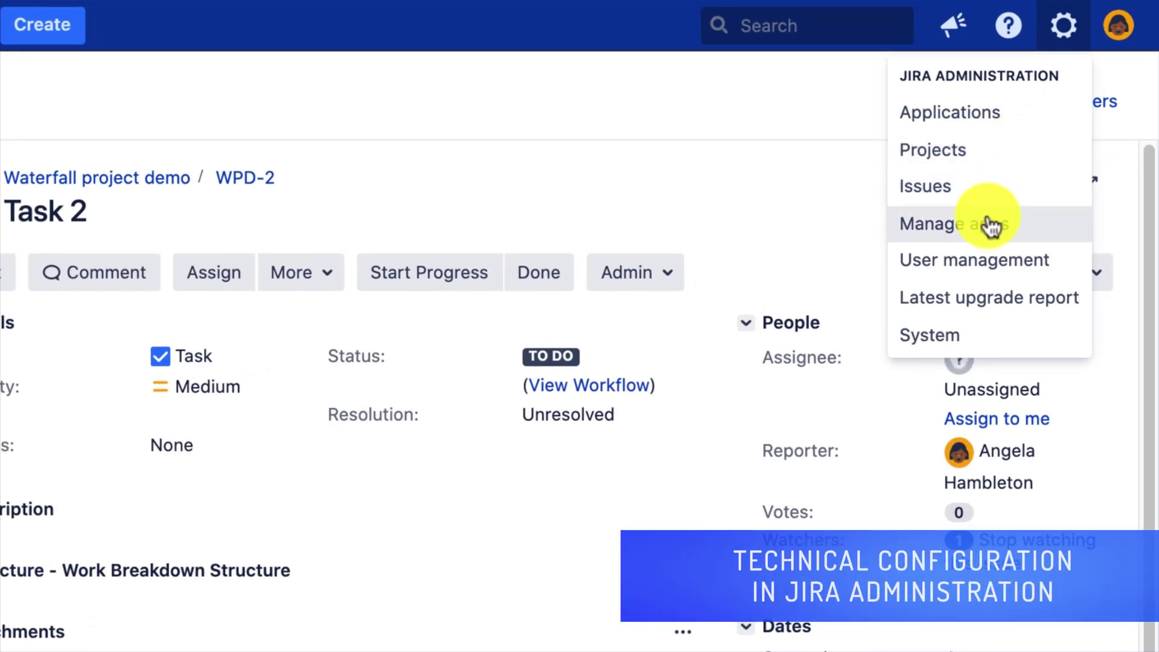
pyautogui.click(990, 224)
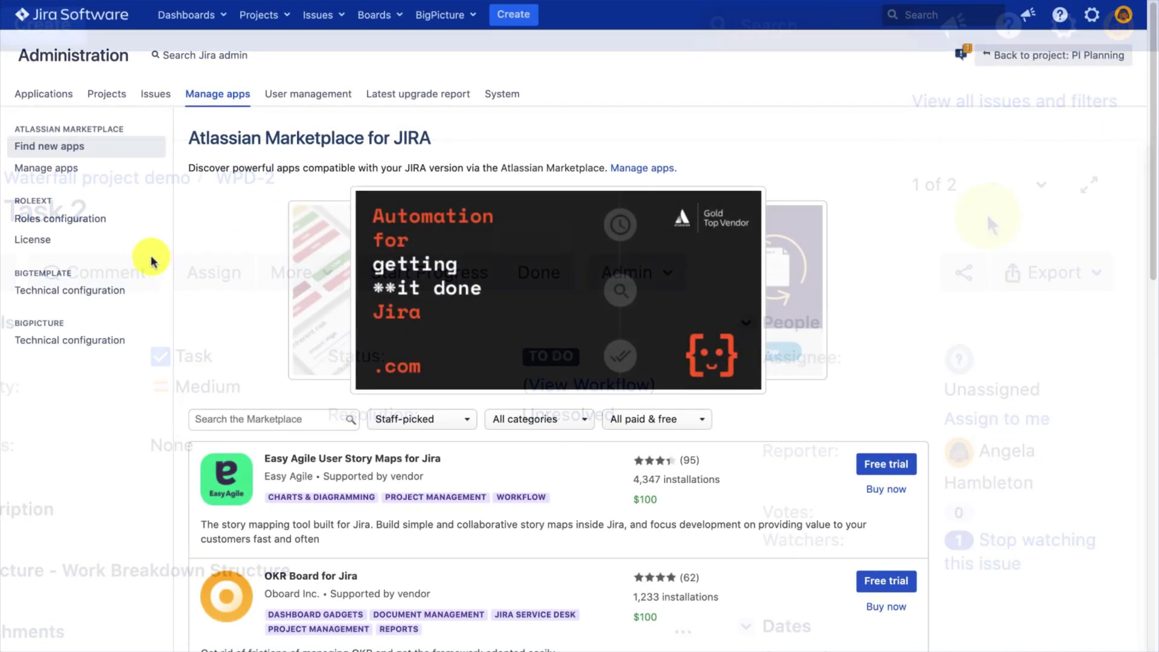
pyautogui.click(60, 341)
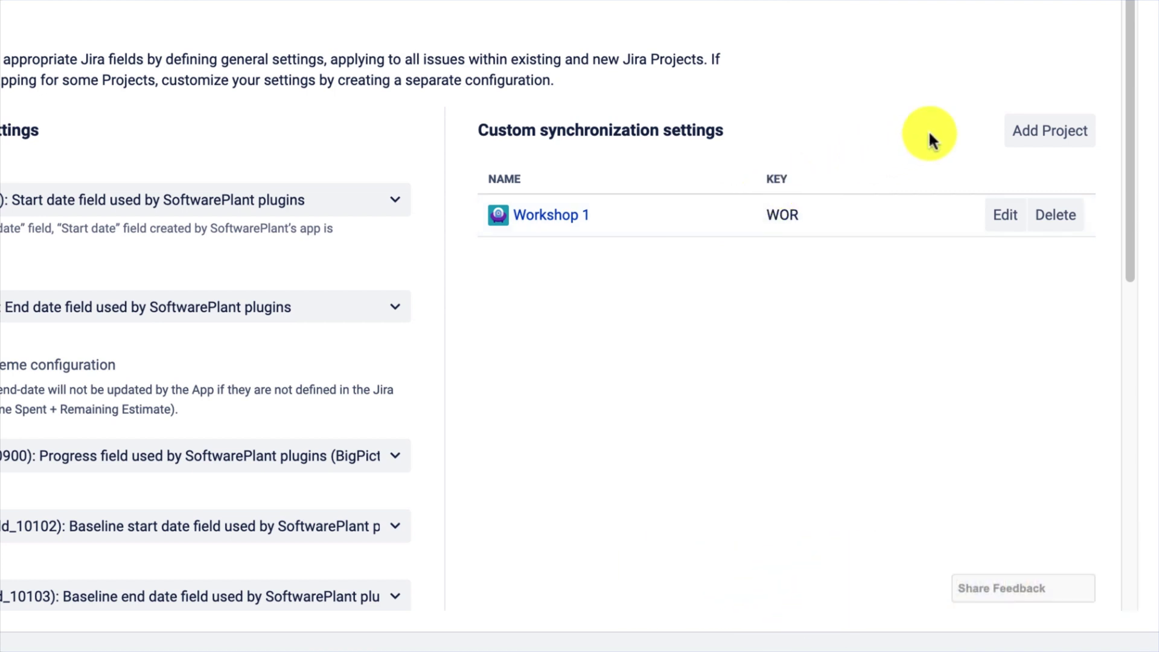
# Add Waterfall project demo to the custom synchronization settings.
pyautogui.click(1017, 139)
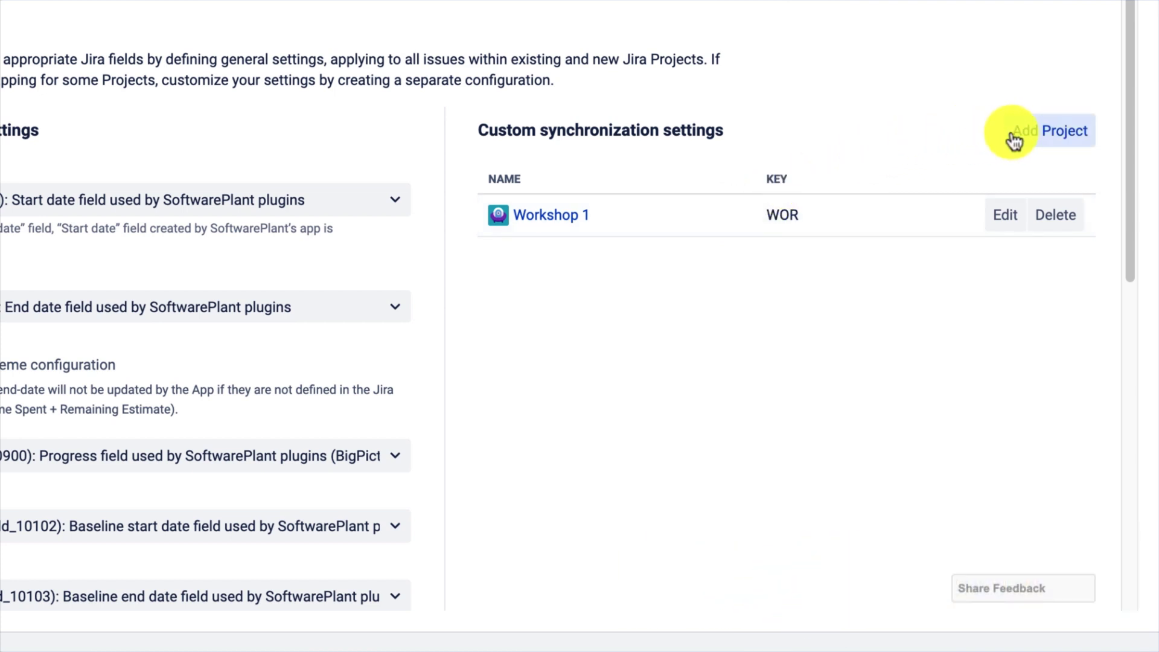
pyautogui.click(562, 199)
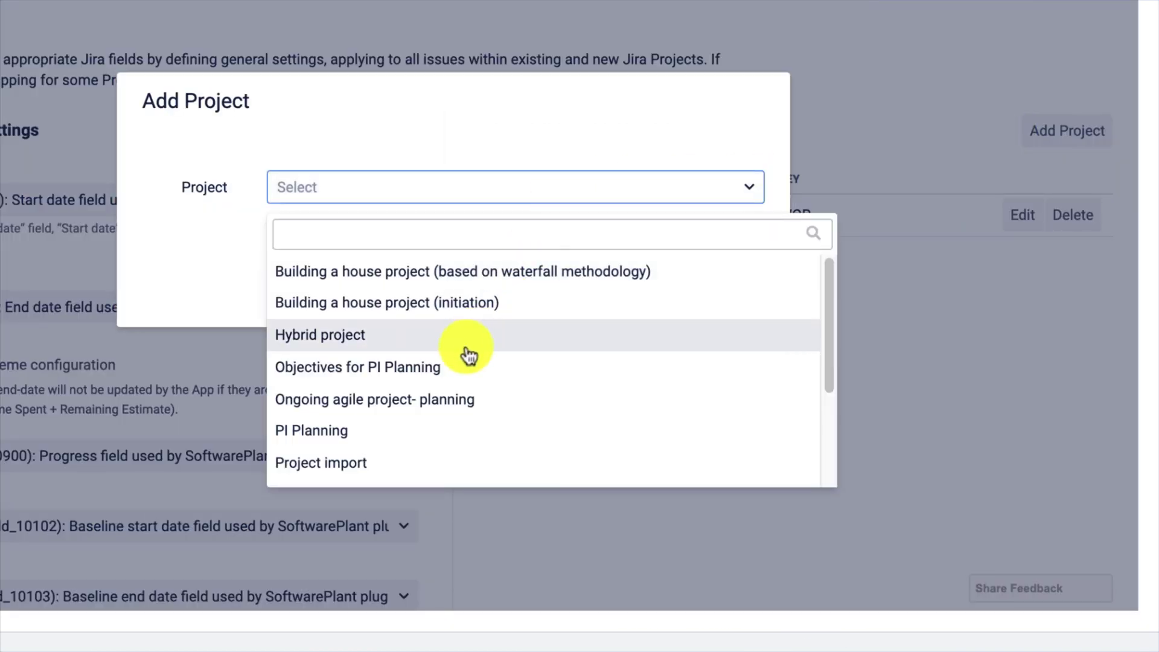
pyautogui.scroll(-3, 456, 372)
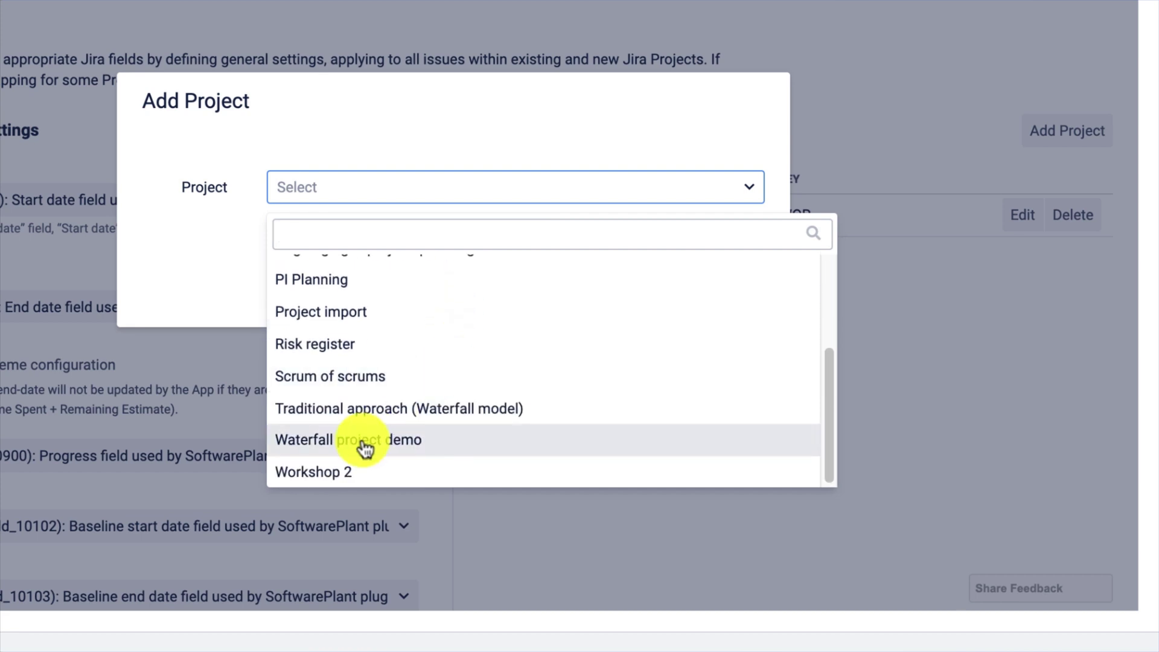
pyautogui.click(362, 441)
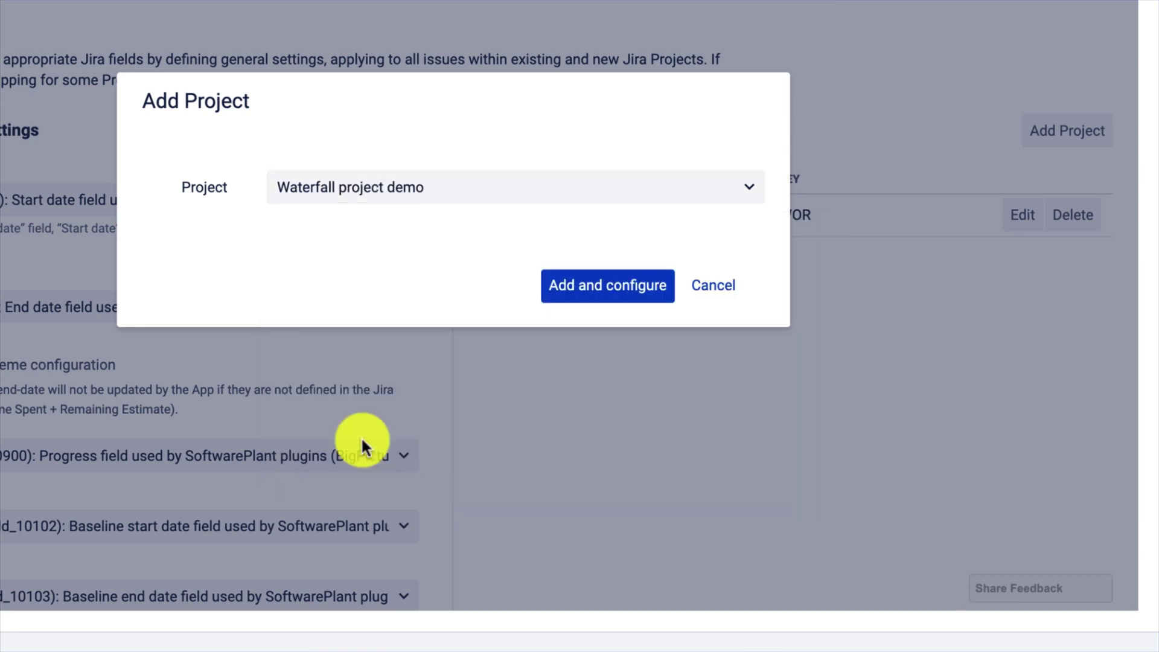
pyautogui.click(611, 289)
# Set its start date and end date fields to '-- Not Synchronized --'.
pyautogui.click(543, 204)
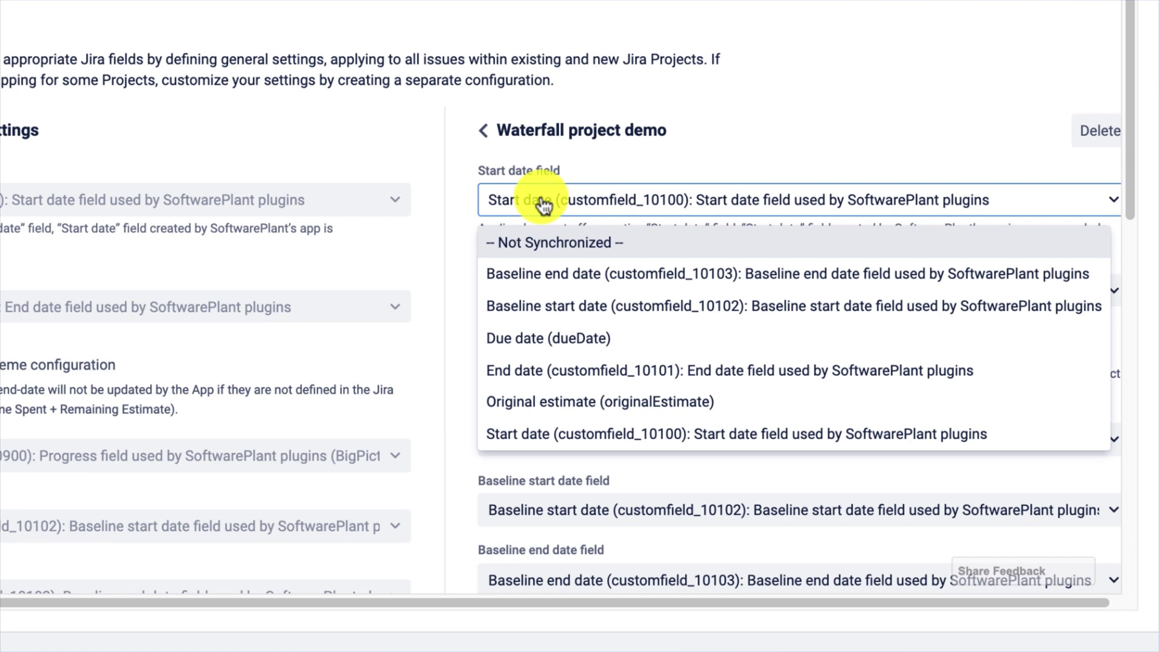
pyautogui.click(531, 240)
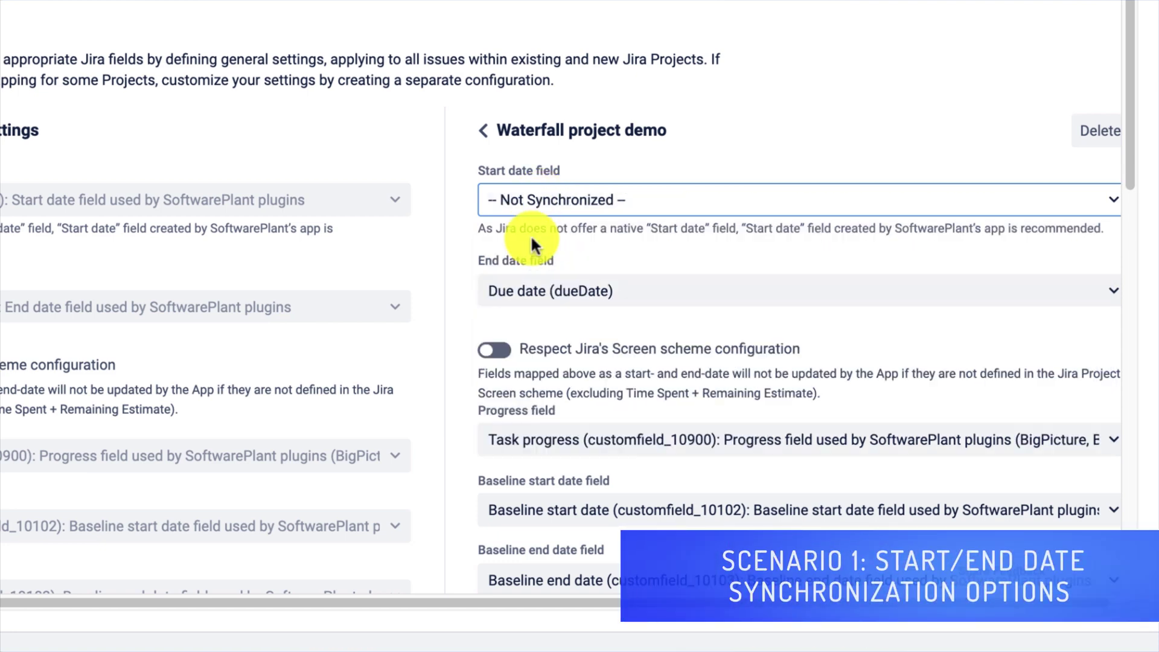
pyautogui.click(527, 283)
pyautogui.click(525, 326)
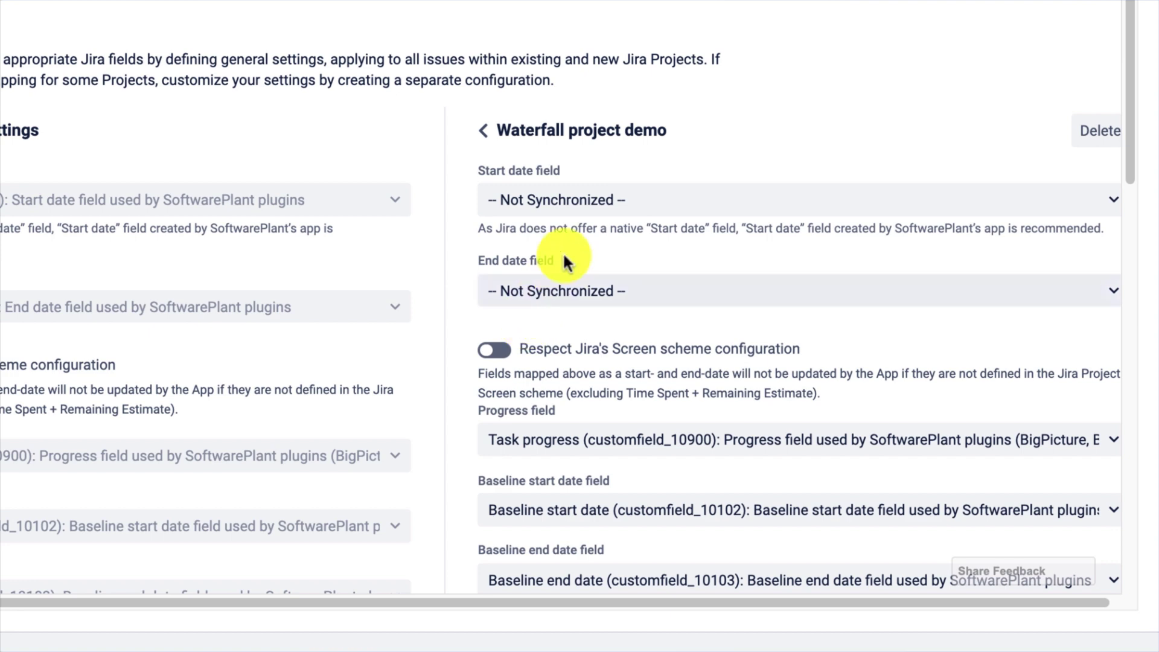
# Review the available start date and end date field options without changing them.
pyautogui.click(577, 205)
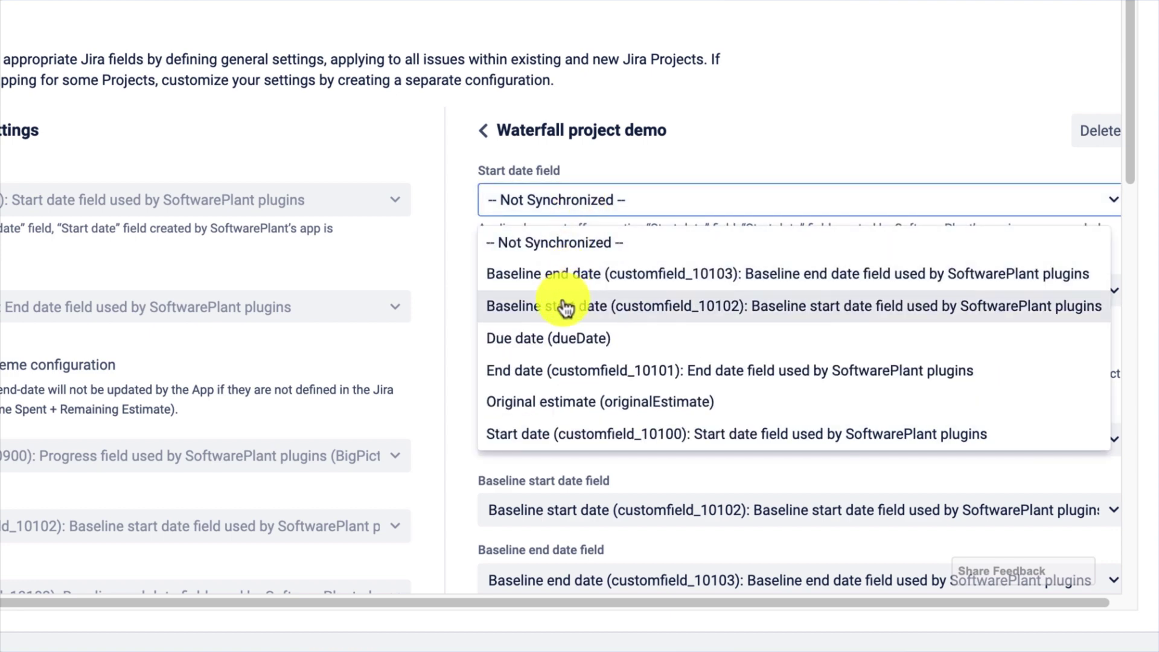
pyautogui.scroll(-2, 559, 370)
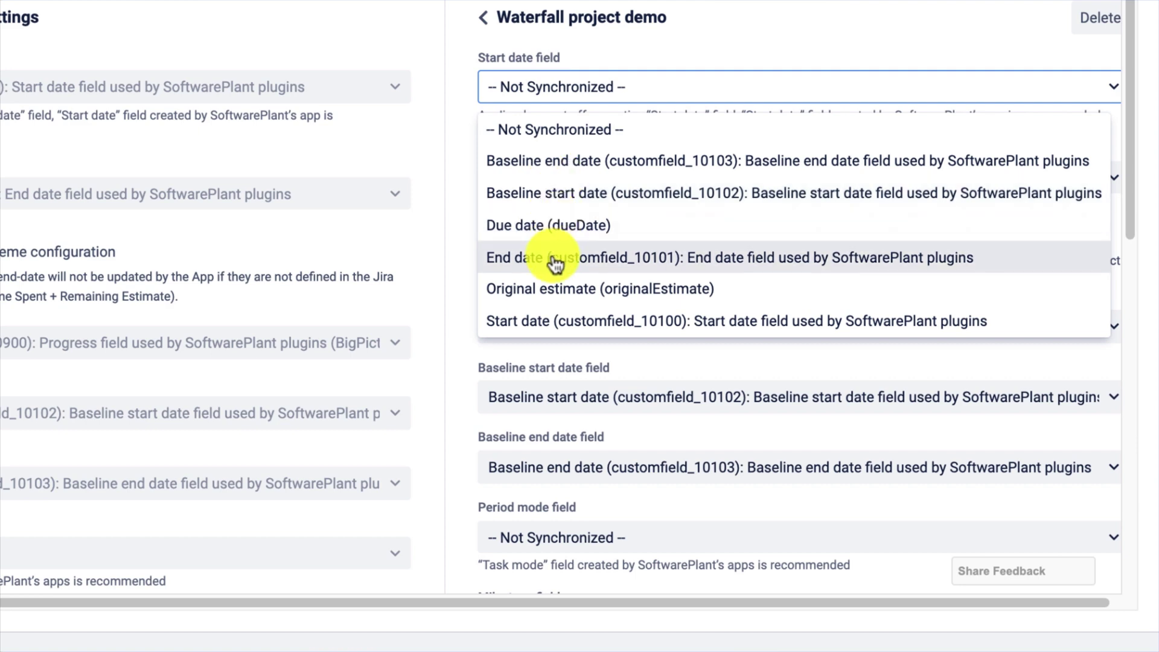
pyautogui.scroll(-1, 551, 302)
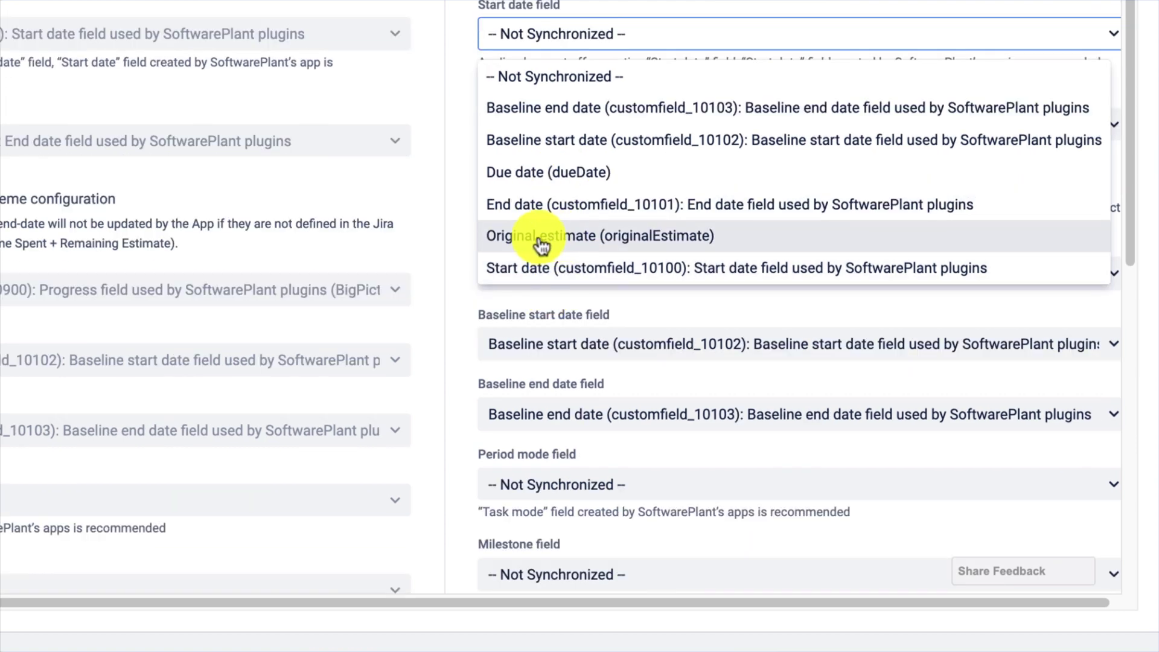
pyautogui.click(660, 30)
pyautogui.click(603, 125)
pyautogui.scroll(-1, 560, 333)
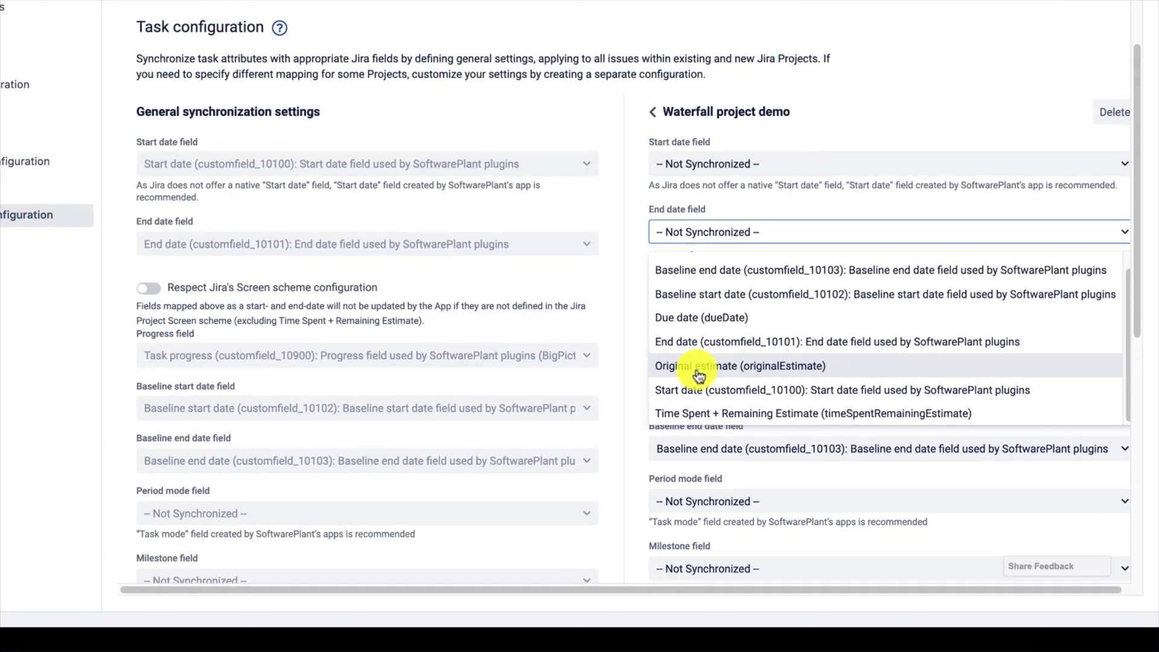
pyautogui.click(646, 120)
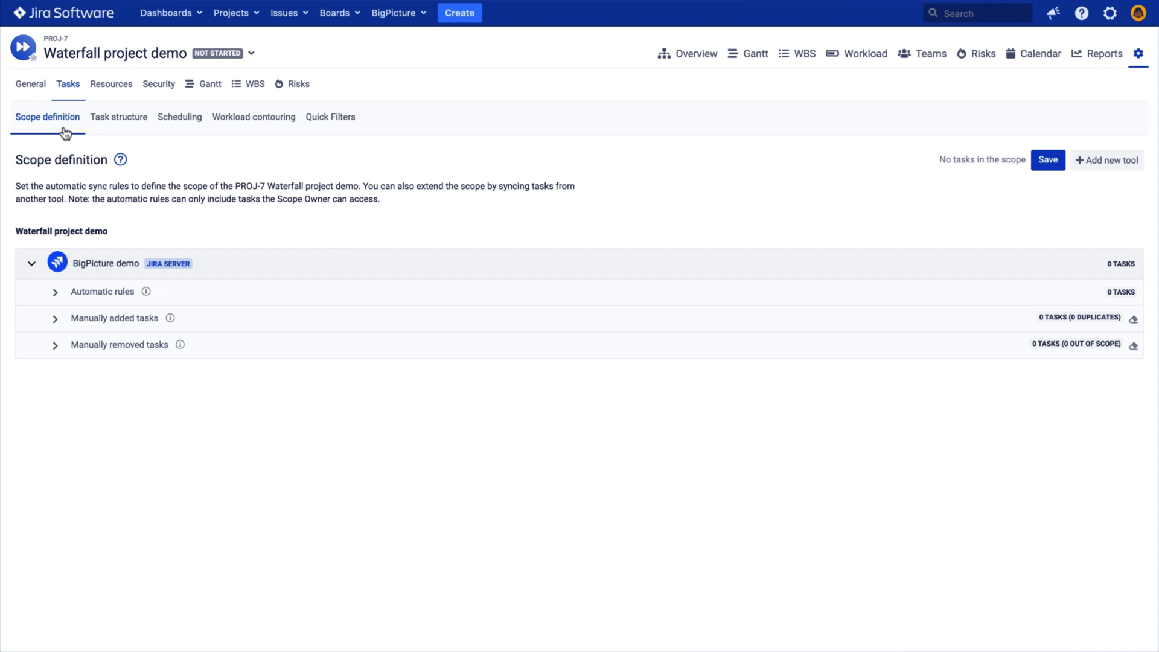
# Add a scope rule including Waterfall project demo's tasks, save it, and open the Gantt.
pyautogui.click(56, 293)
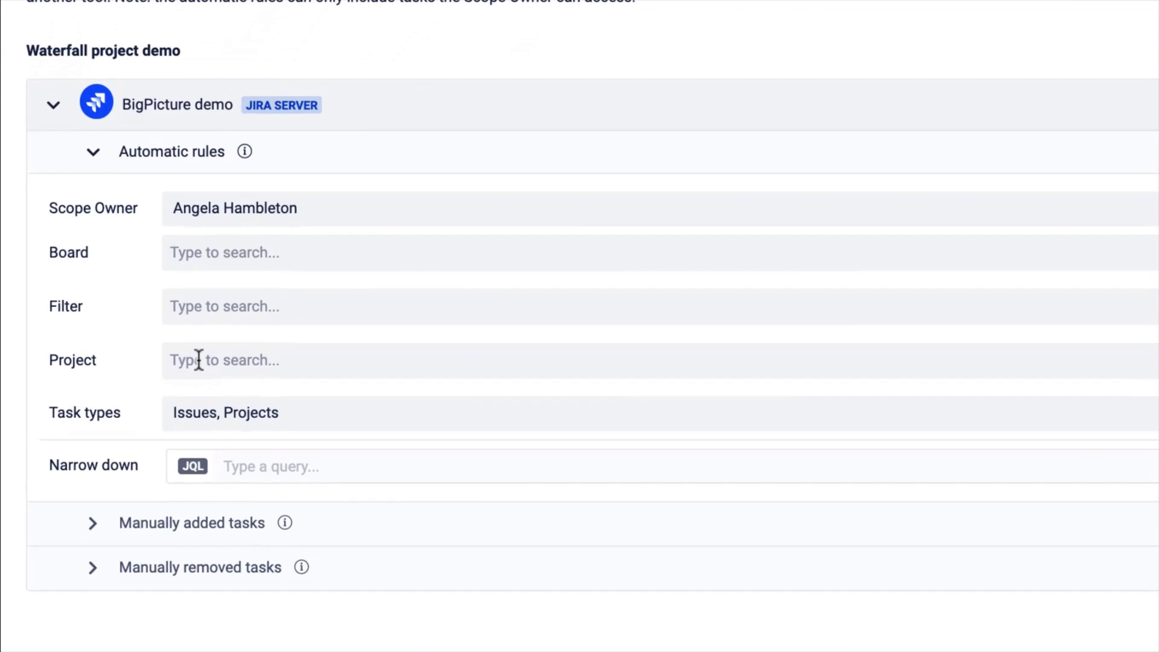
pyautogui.click(199, 360)
pyautogui.click(299, 546)
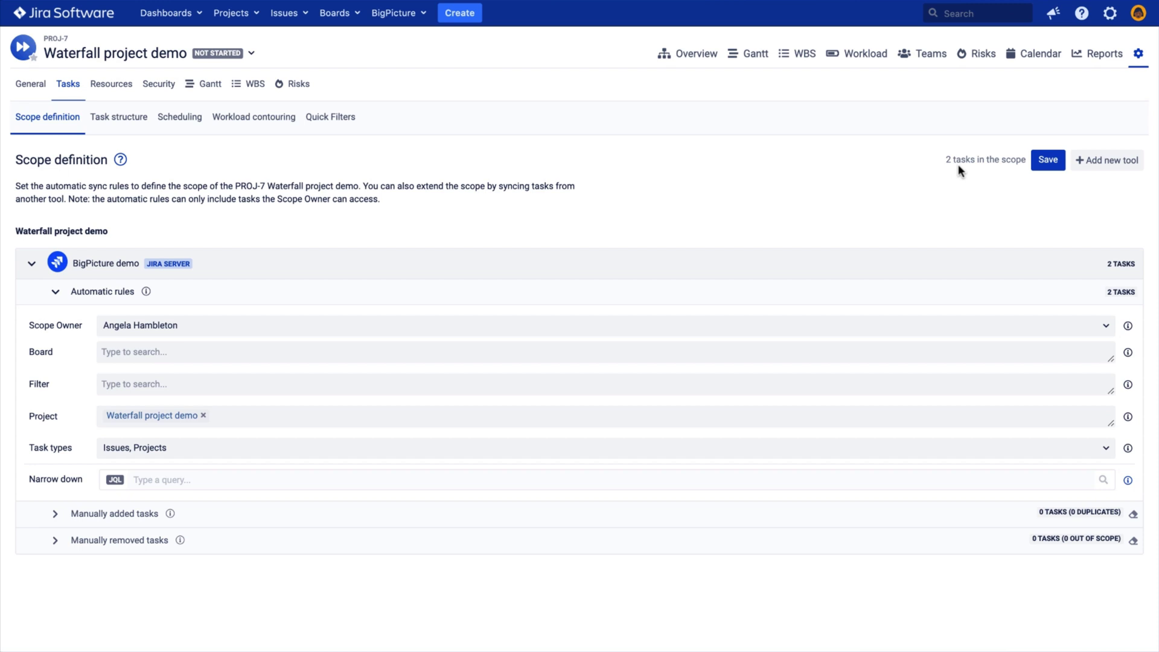
pyautogui.click(1048, 160)
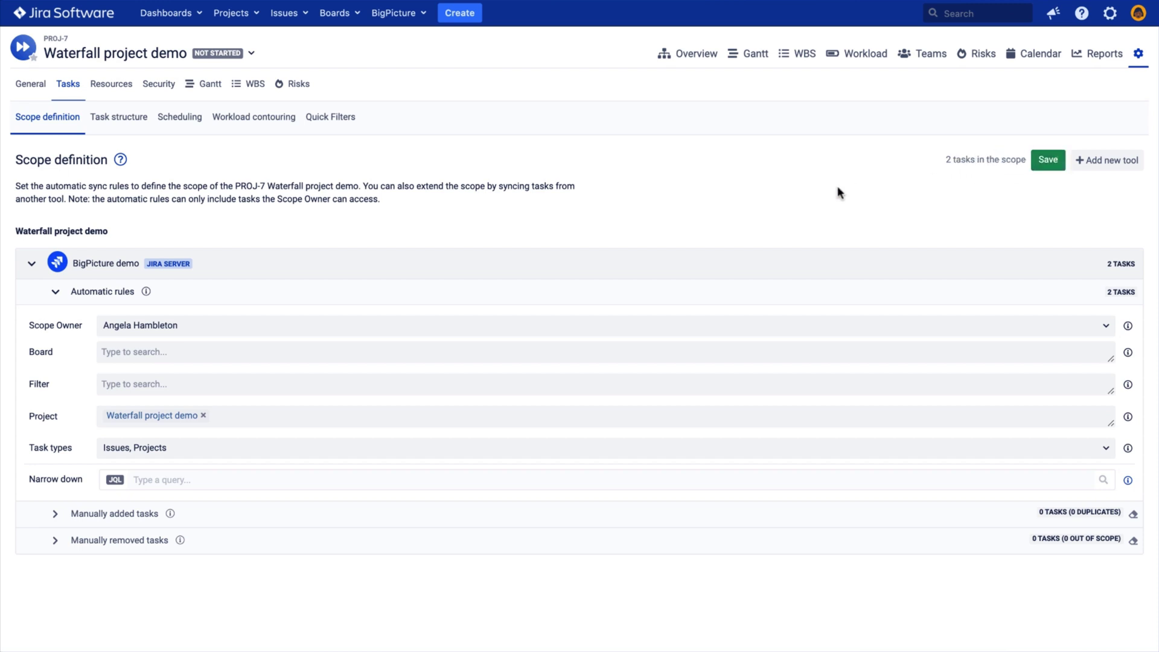
pyautogui.click(762, 61)
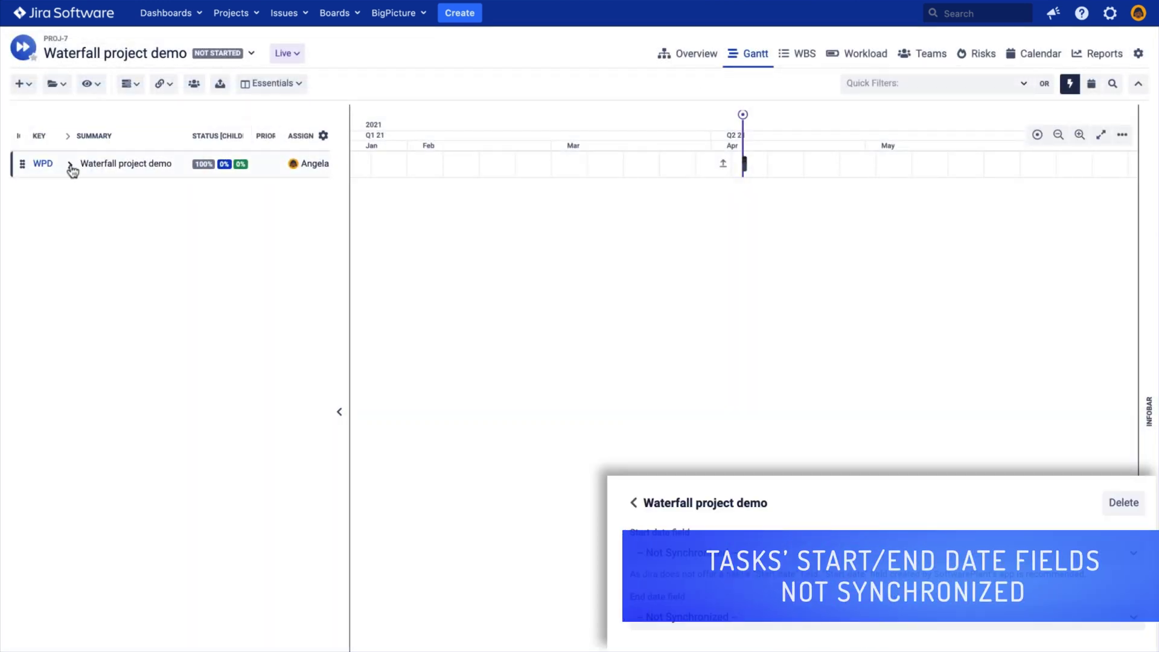
# Expand Waterfall project demo to show Task 1 and Task 2, and zoom to days.
pyautogui.click(70, 167)
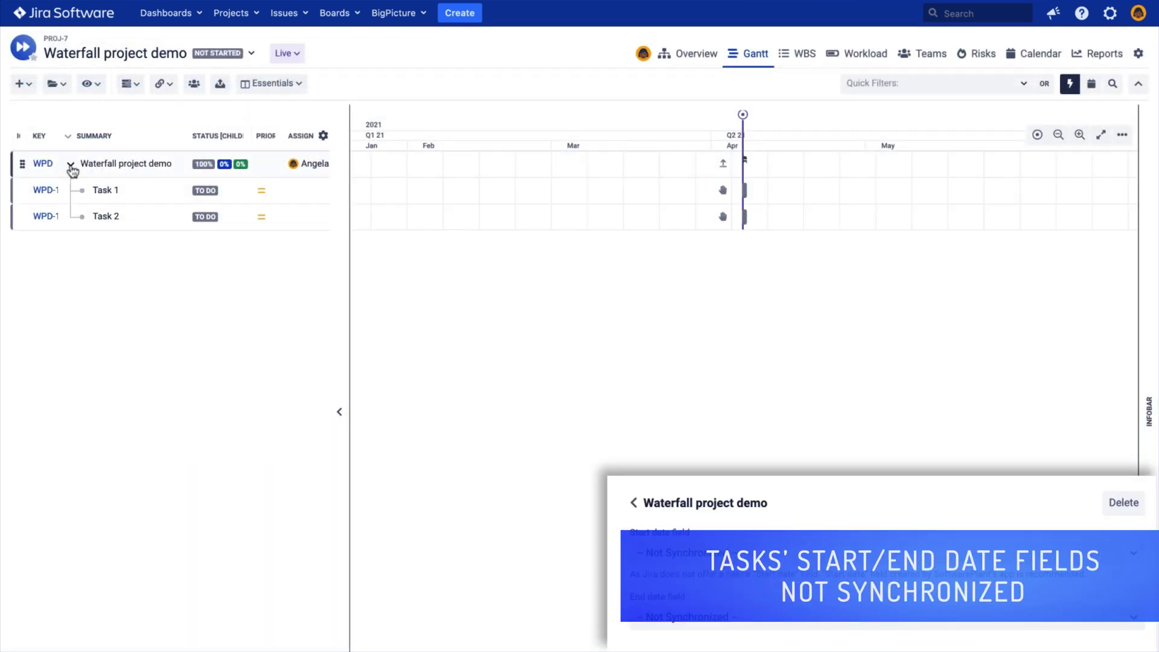
pyautogui.click(1080, 134)
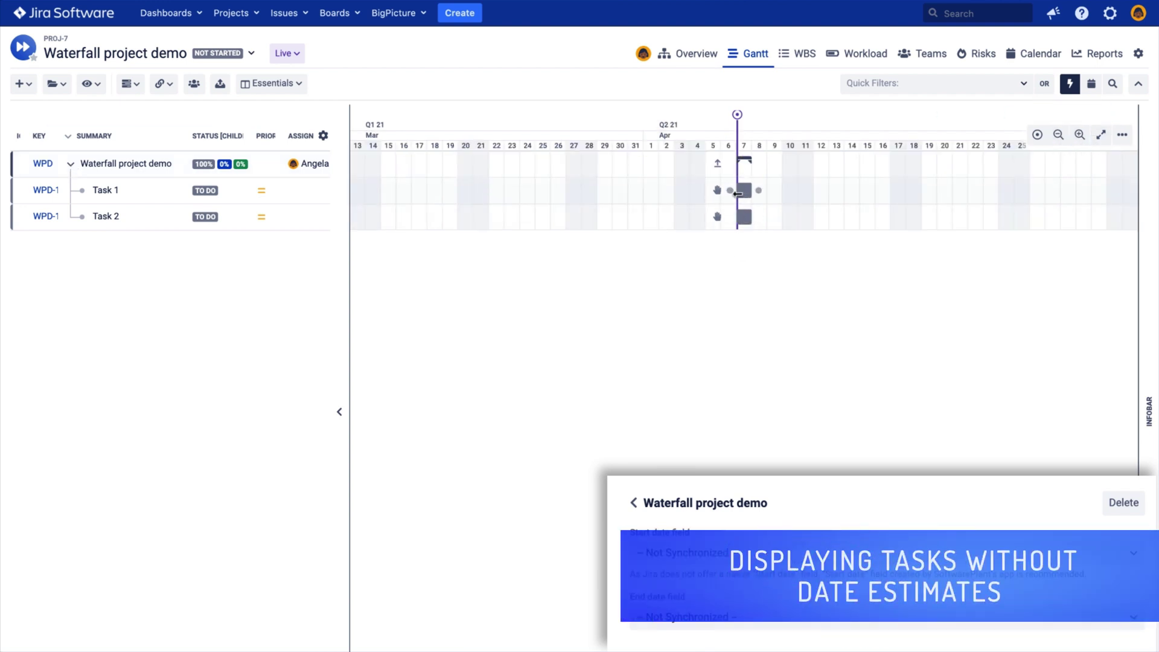
pyautogui.moveTo(736, 197)
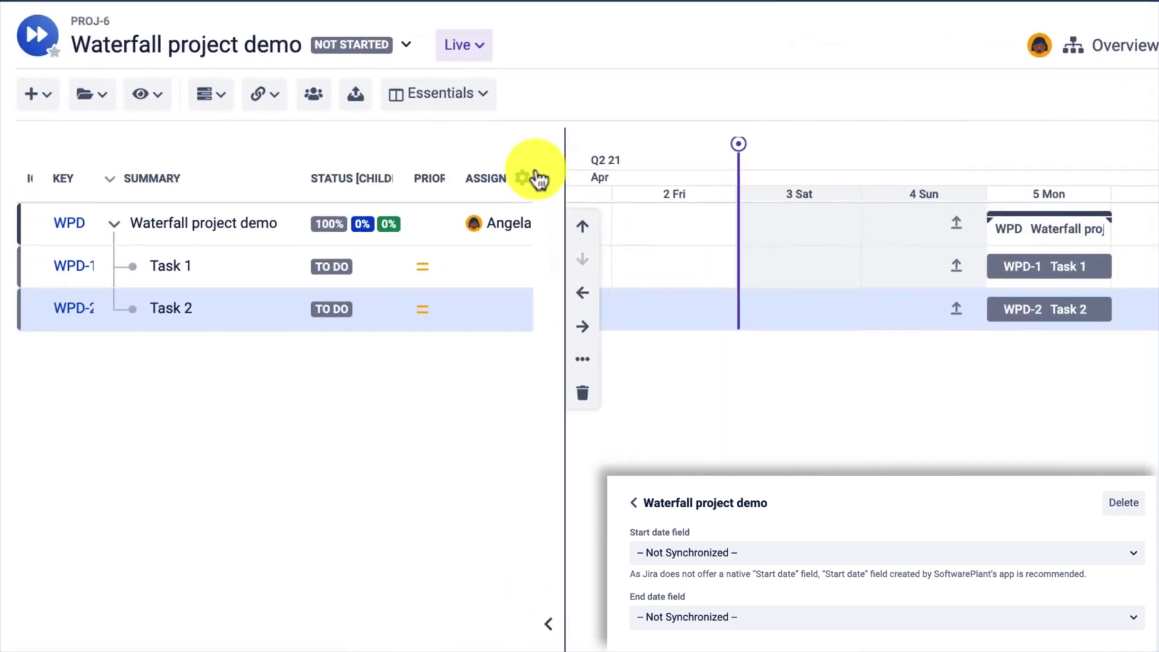
# Add the built-in Start date column to the task table and move Task 2 to 6 Tue.
pyautogui.click(523, 178)
pyautogui.click(524, 452)
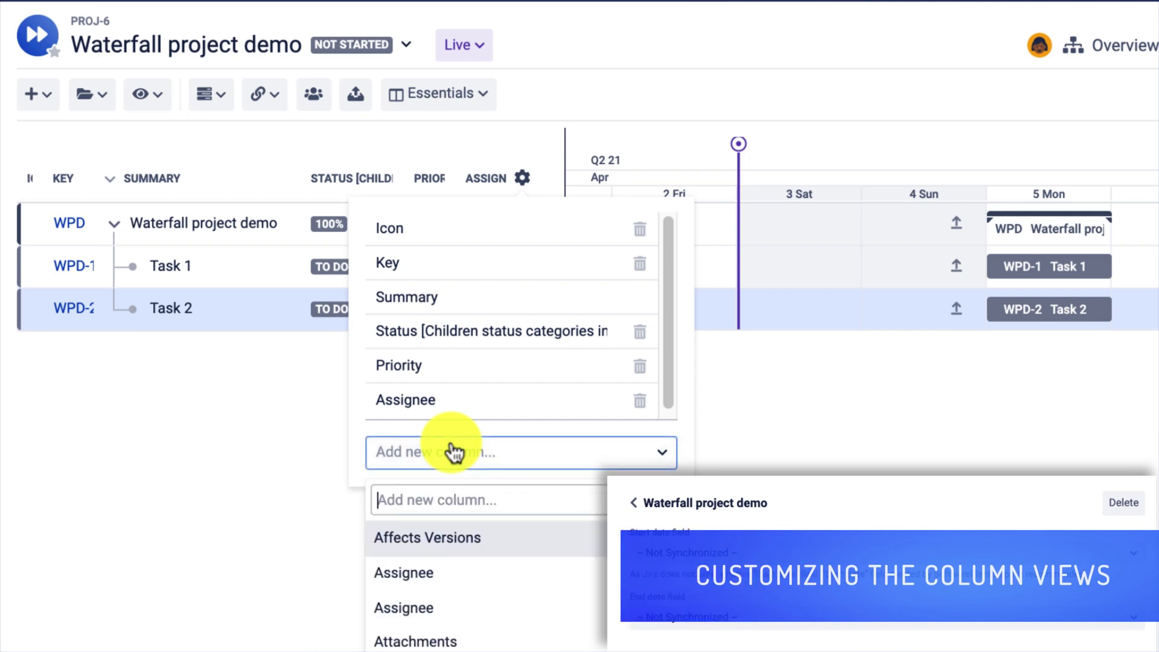
pyautogui.write('start')
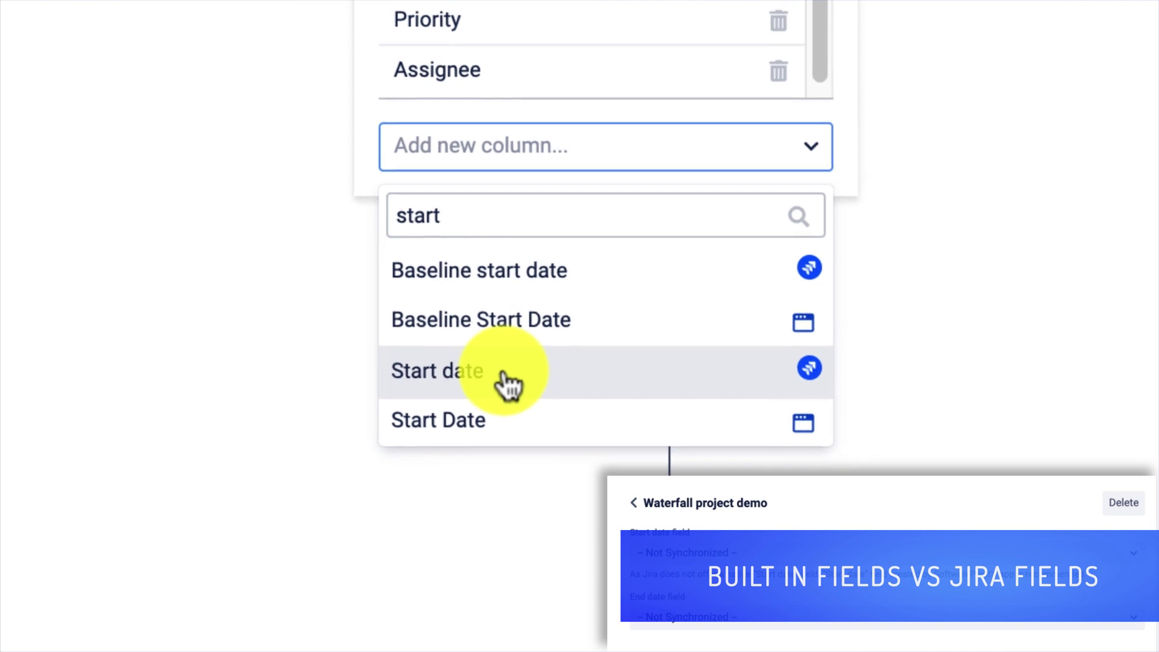
pyautogui.click(511, 379)
pyautogui.moveTo(505, 463); pyautogui.dragTo(645, 477)
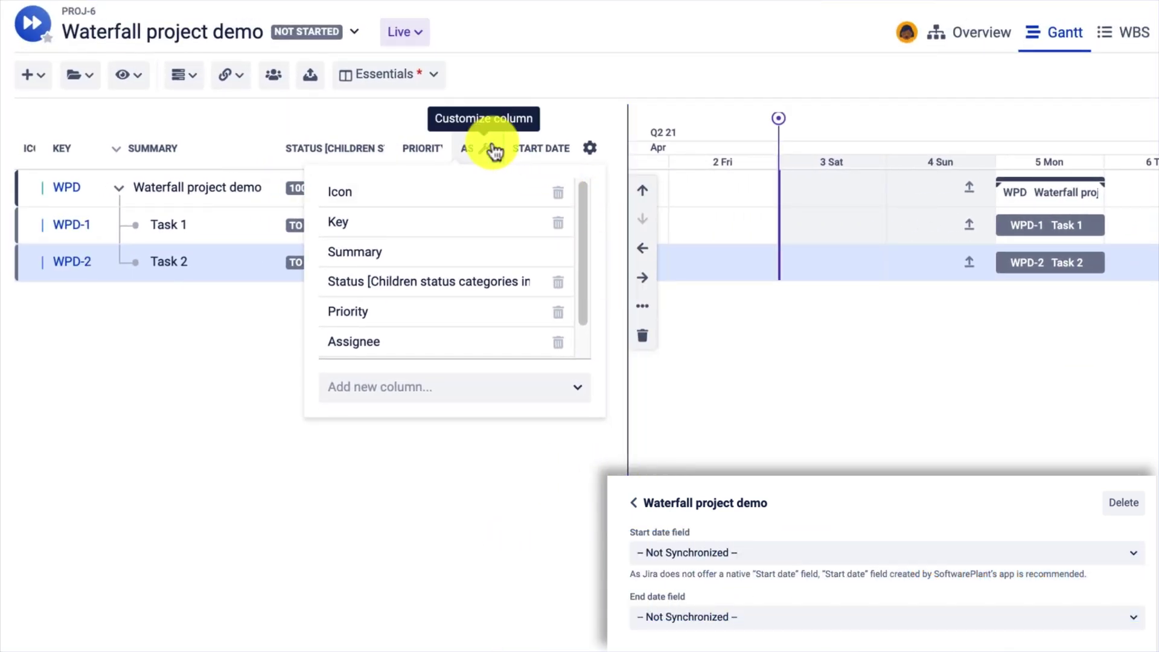
pyautogui.click(590, 89)
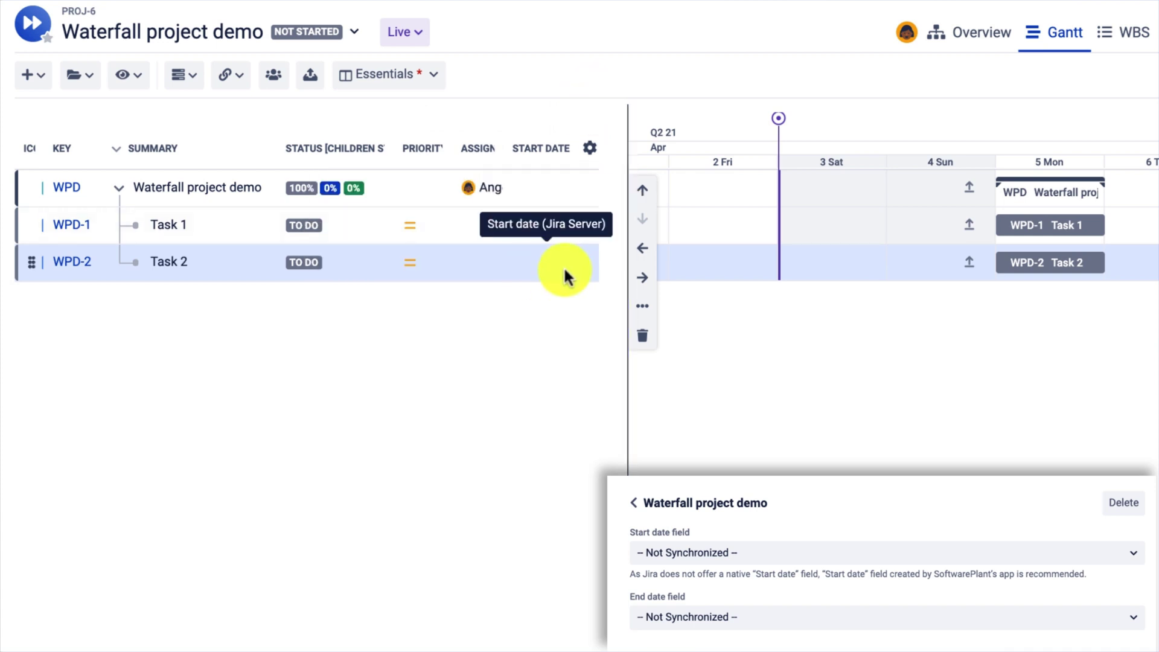
pyautogui.moveTo(1048, 256); pyautogui.dragTo(1158, 260)
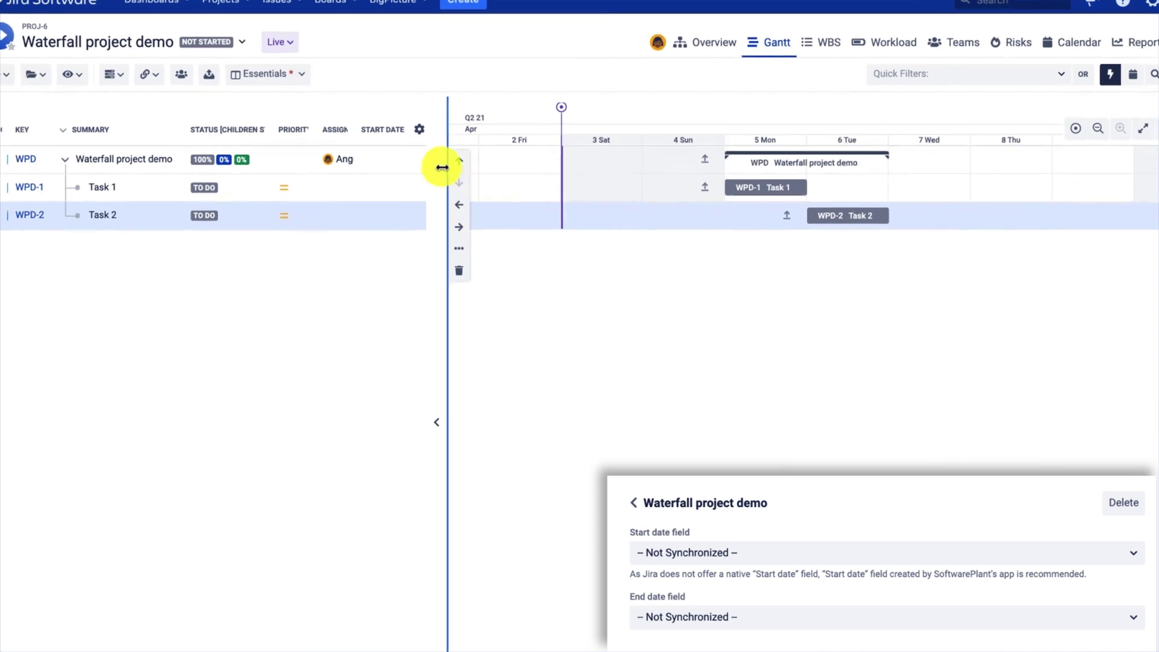
# Add Jira's Start Date field as a second column.
pyautogui.click(418, 135)
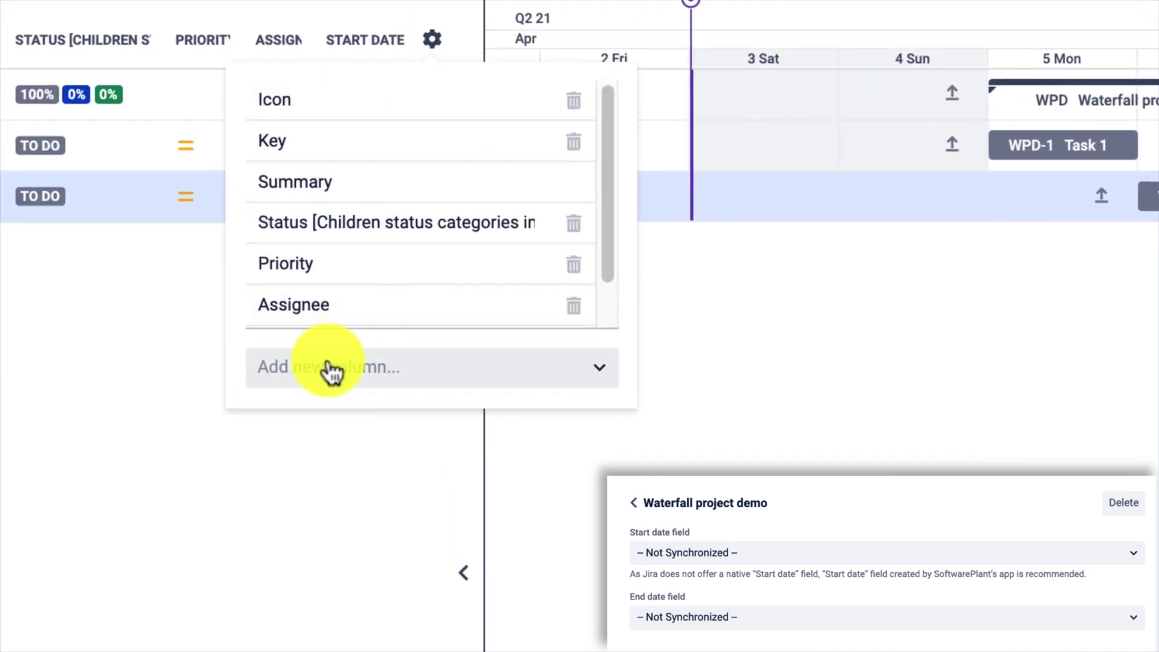
pyautogui.click(328, 370)
pyautogui.write('start')
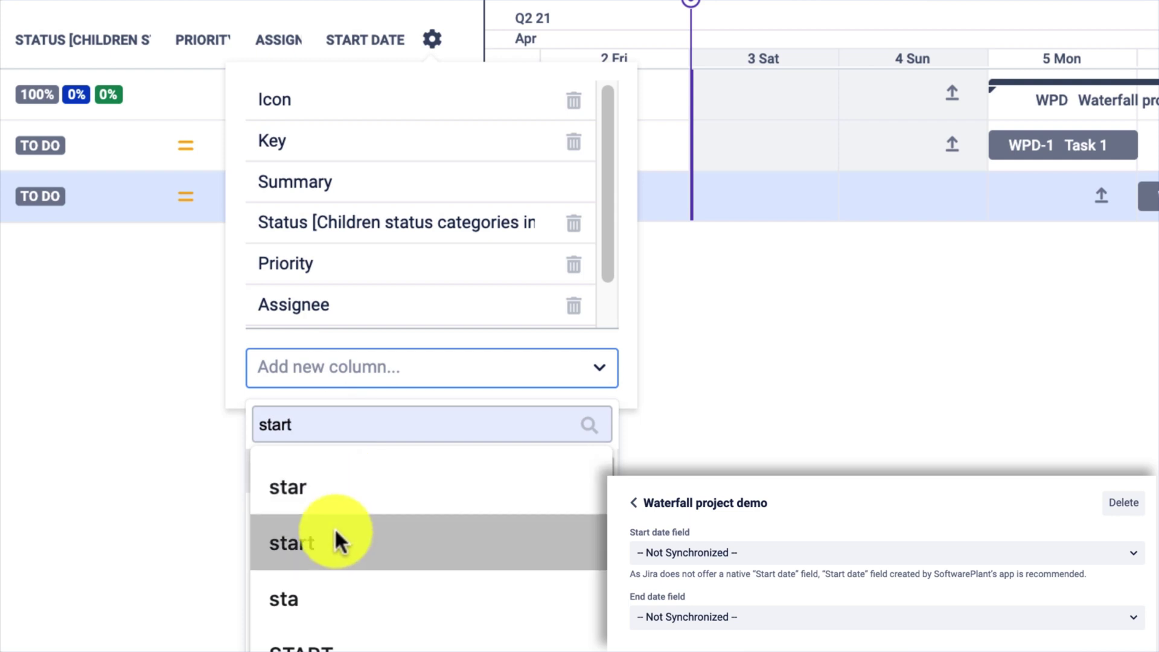
pyautogui.click(342, 541)
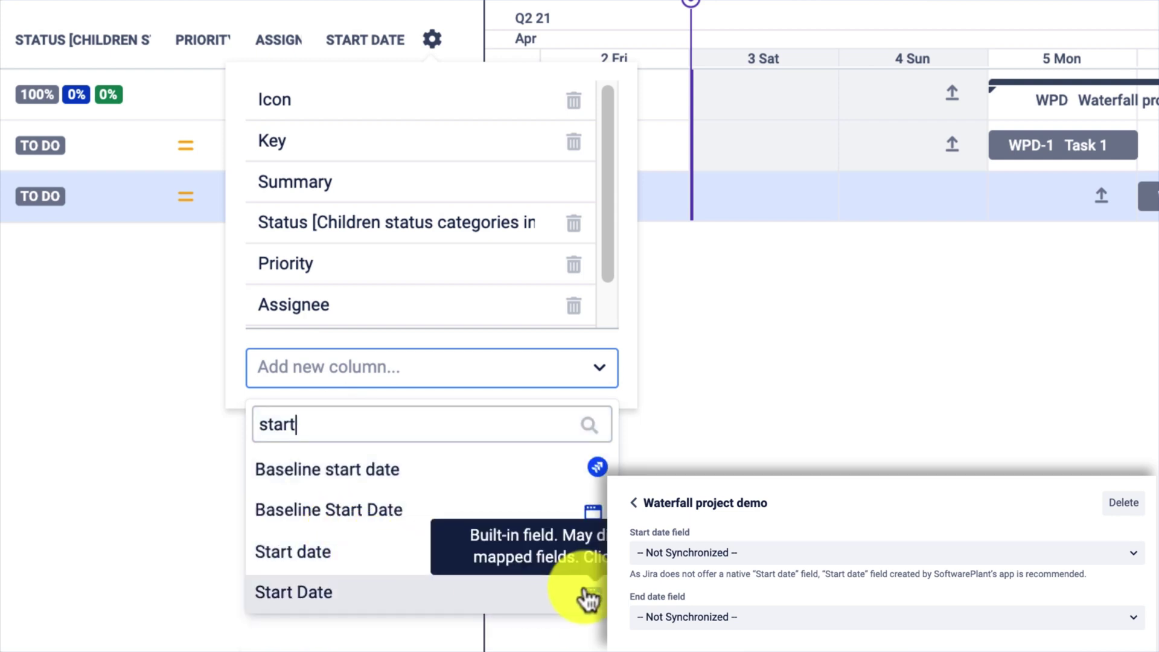
pyautogui.click(320, 607)
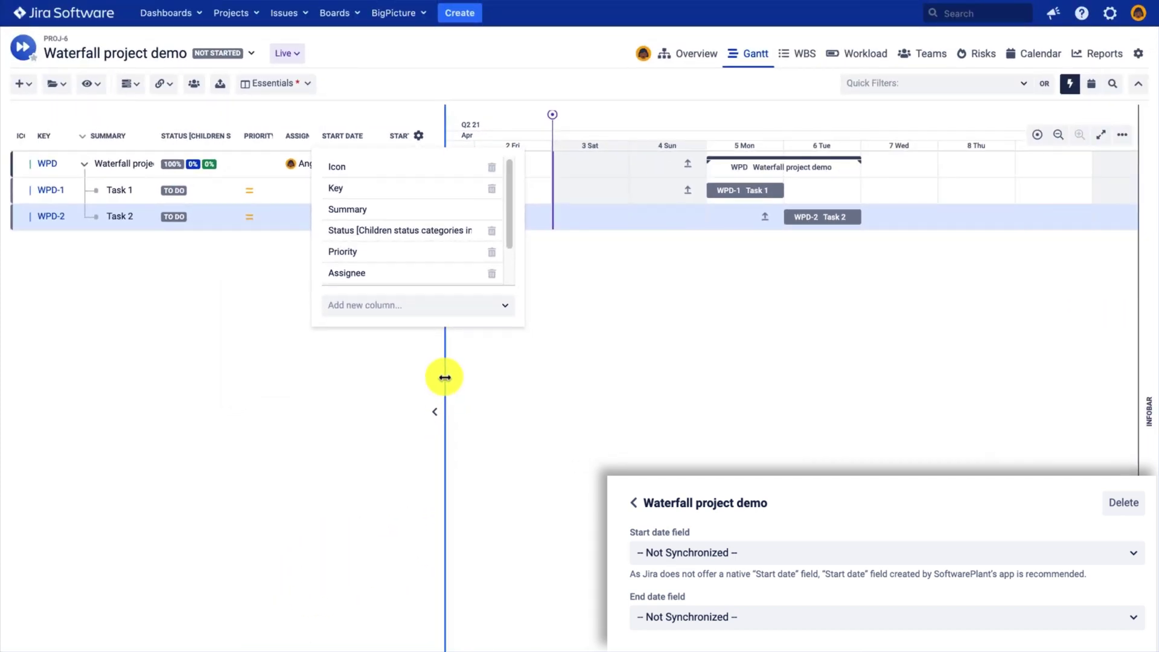
# Widen the task table and resize columns so both start-date columns show.
pyautogui.click(474, 376)
pyautogui.moveTo(440, 349); pyautogui.dragTo(584, 350)
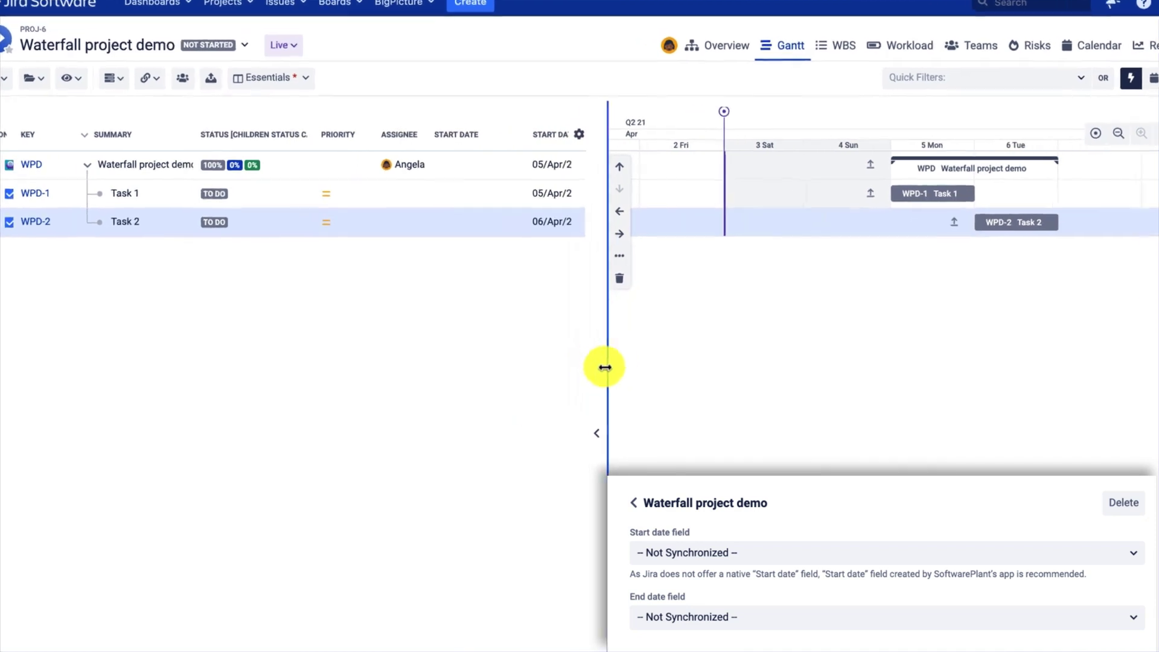
pyautogui.moveTo(564, 142); pyautogui.dragTo(530, 142)
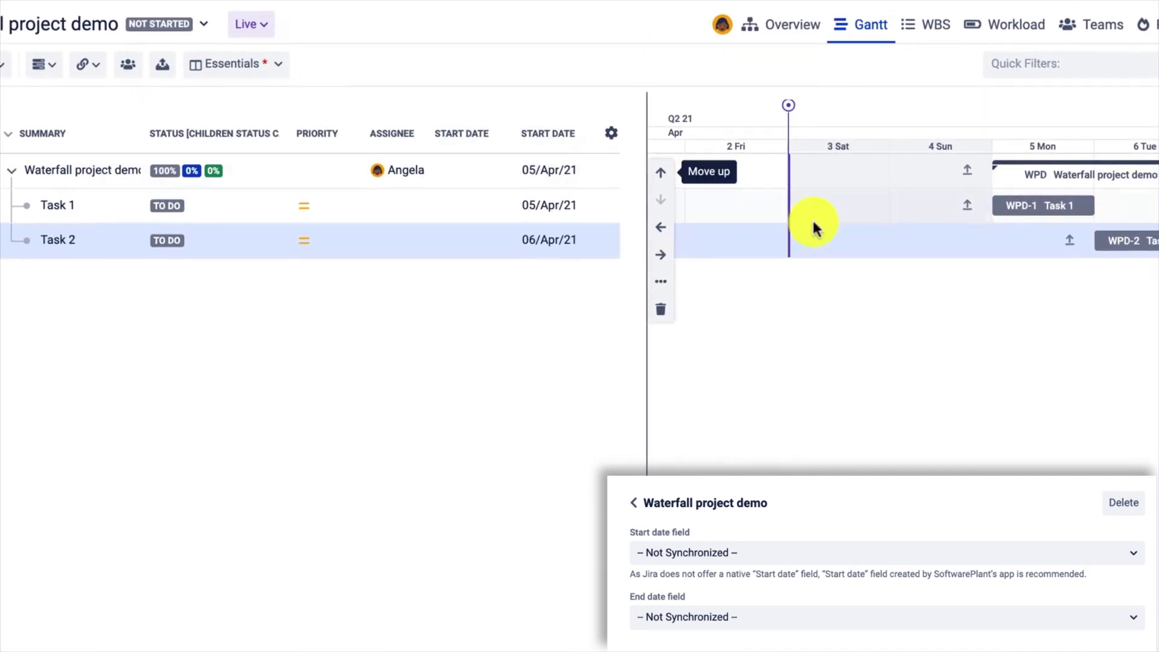
# Move Task 2 to 07/Apr/21 and shift Task 1, ending at 5 Mon.
pyautogui.moveTo(1099, 266); pyautogui.dragTo(1156, 265)
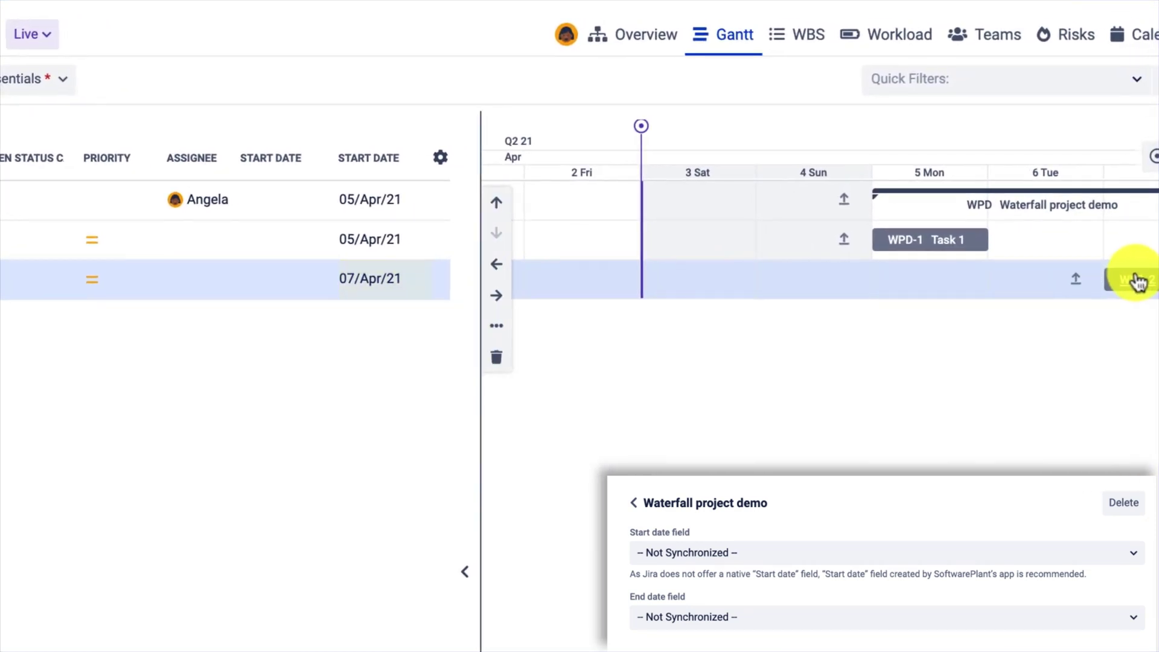
pyautogui.moveTo(981, 225); pyautogui.dragTo(1074, 234)
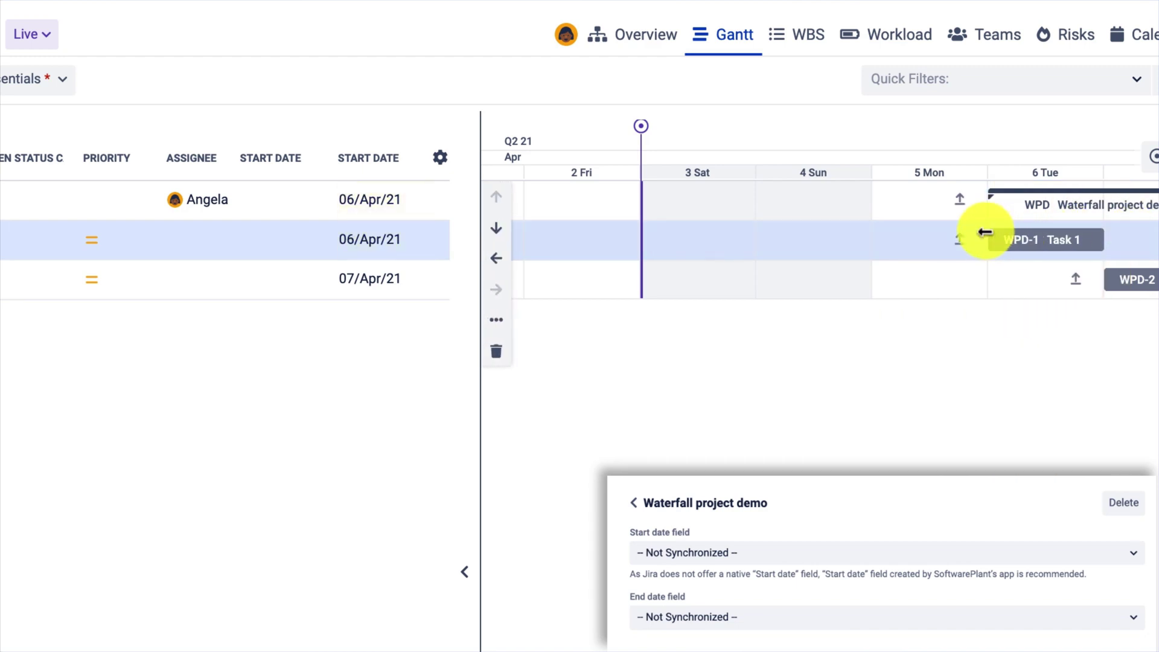
pyautogui.moveTo(986, 231); pyautogui.dragTo(873, 231)
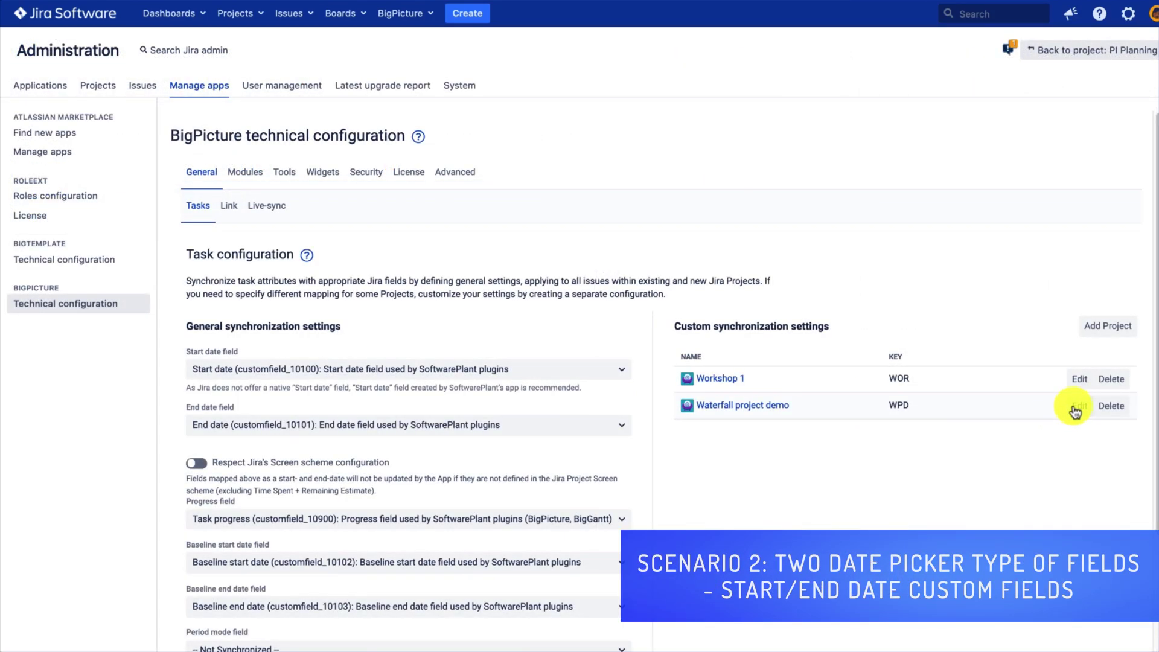
# Sync Waterfall project demo's start and end dates to the Start date and End date fields, and save.
pyautogui.click(1076, 411)
pyautogui.click(713, 370)
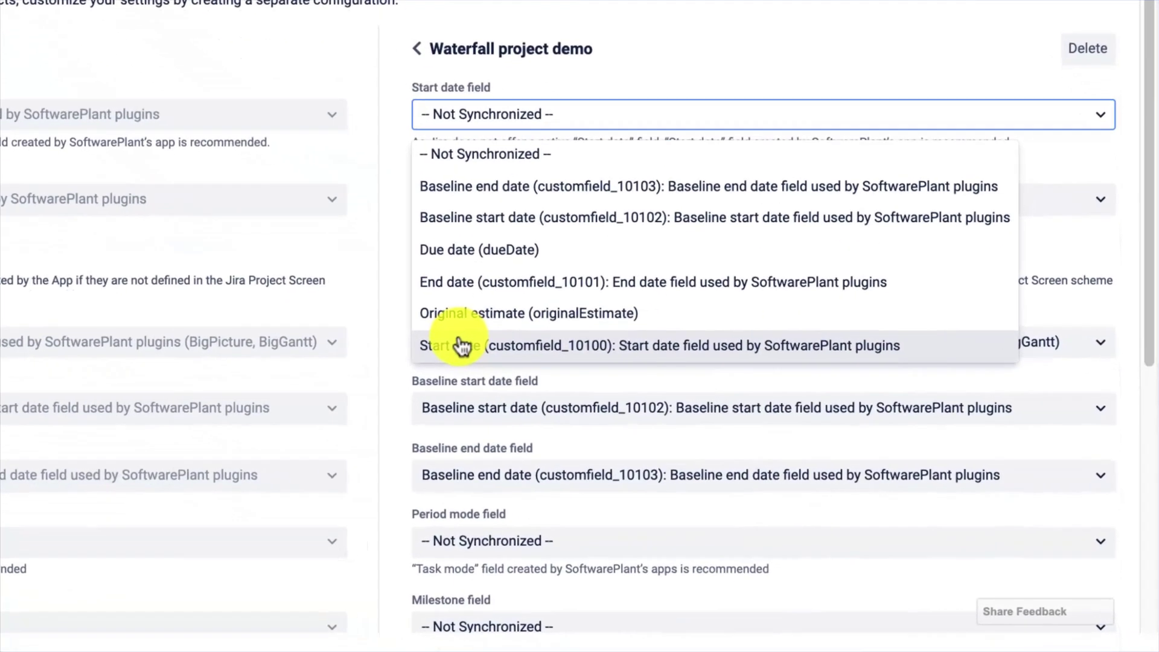
pyautogui.click(462, 346)
pyautogui.click(460, 190)
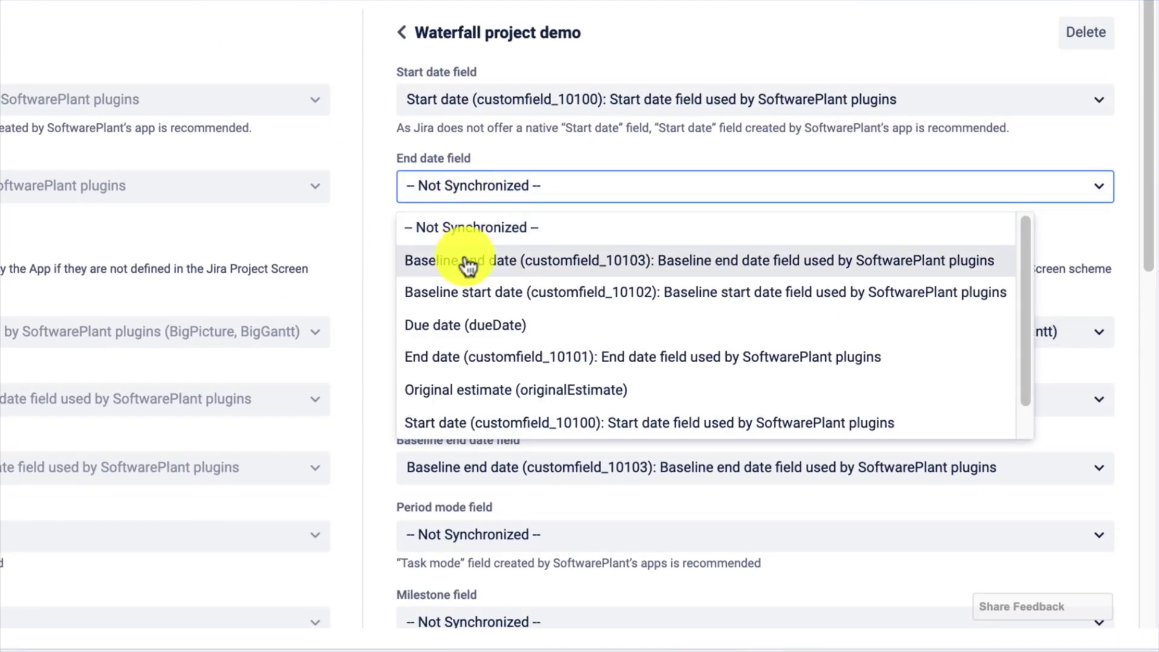
pyautogui.click(463, 358)
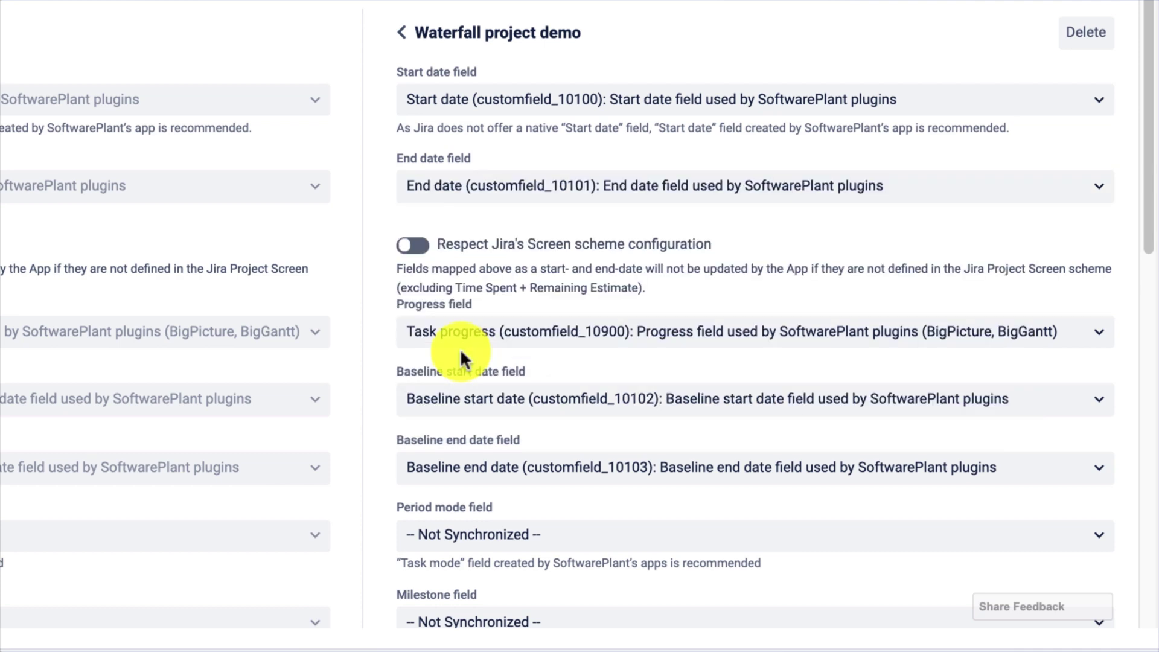
pyautogui.scroll(-5, 460, 349)
pyautogui.scroll(-5, 460, 349)
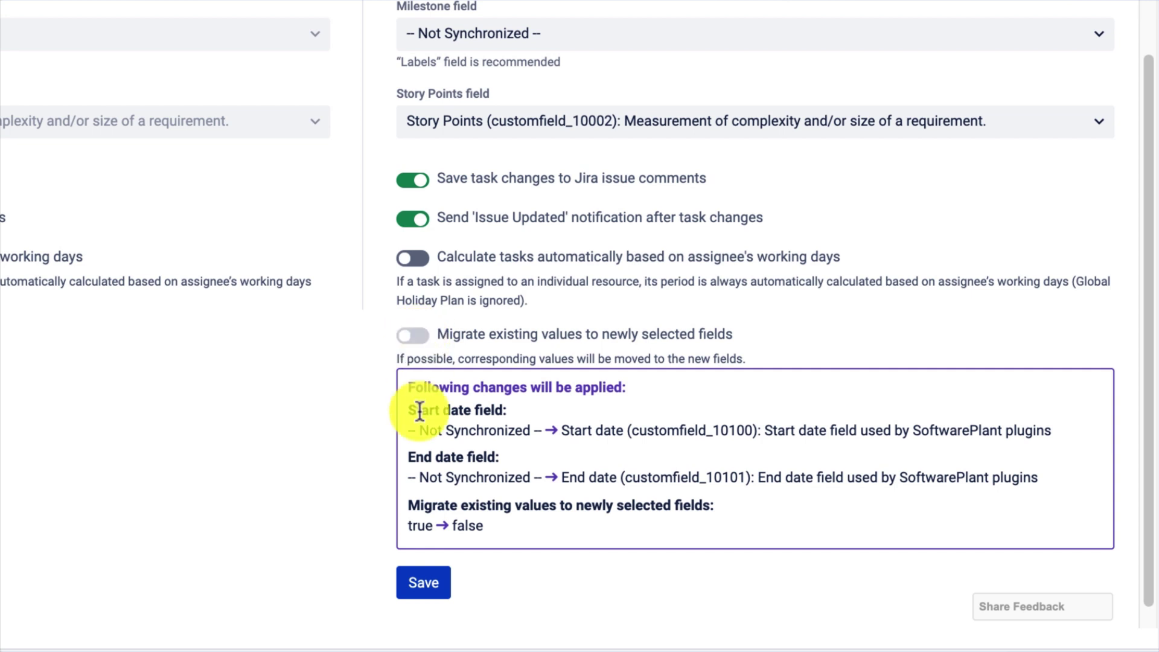
pyautogui.click(421, 581)
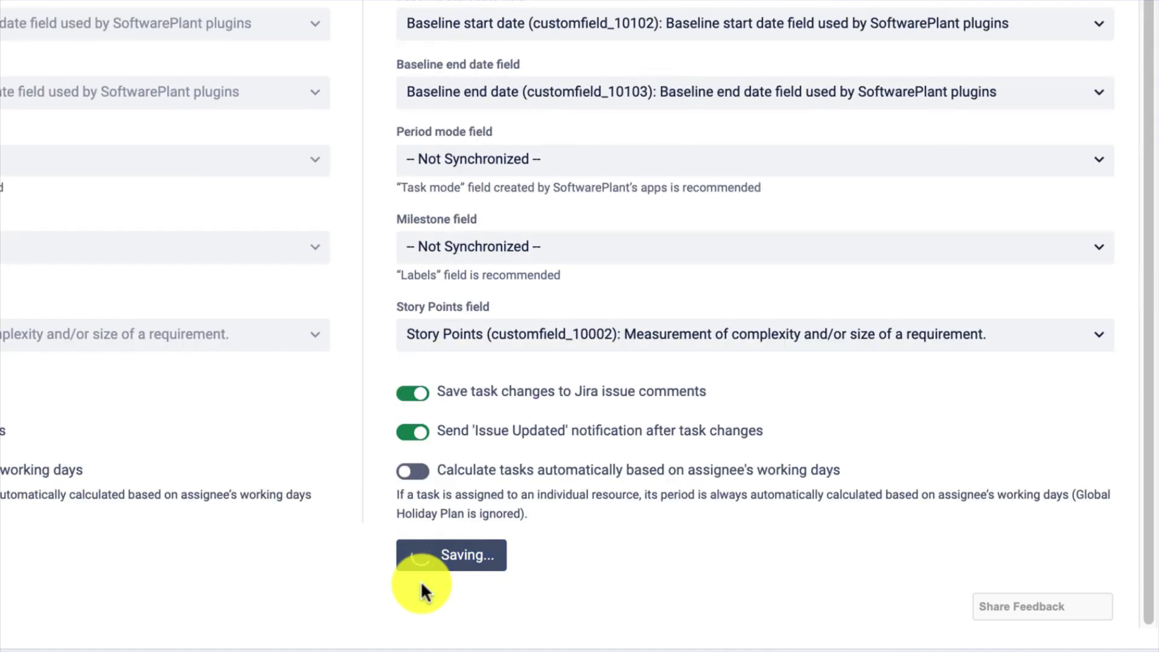
pyautogui.scroll(6, 498, 256)
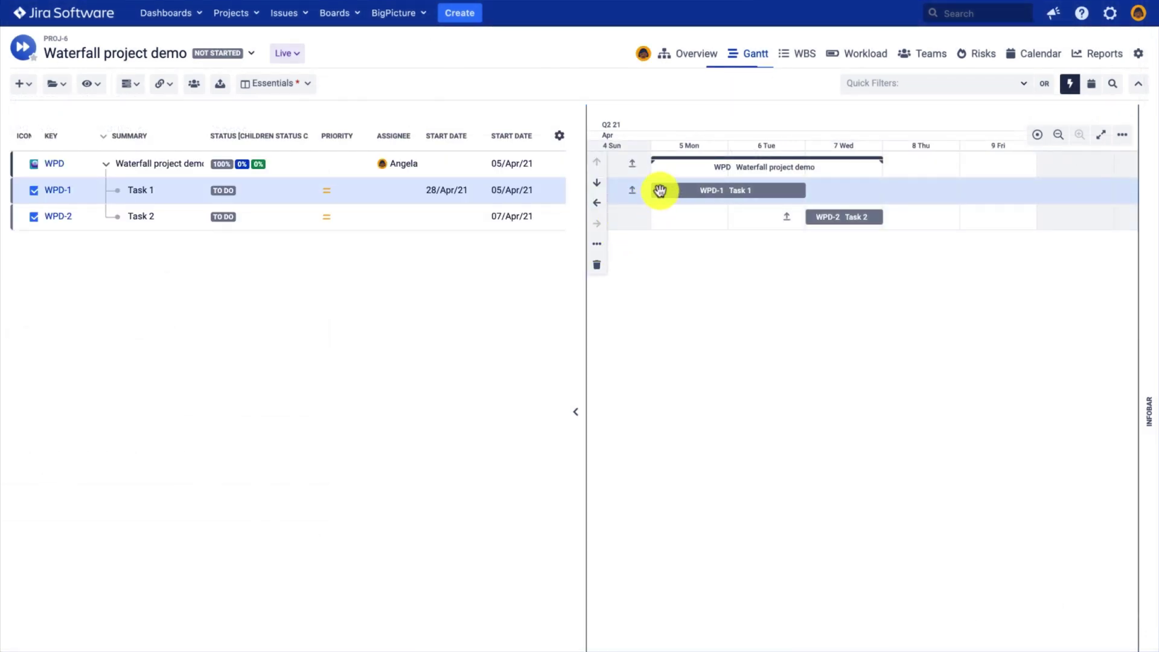
# Drag the task bar in the Gantt so it starts on 5 April.
pyautogui.moveTo(801, 210); pyautogui.dragTo(846, 216)
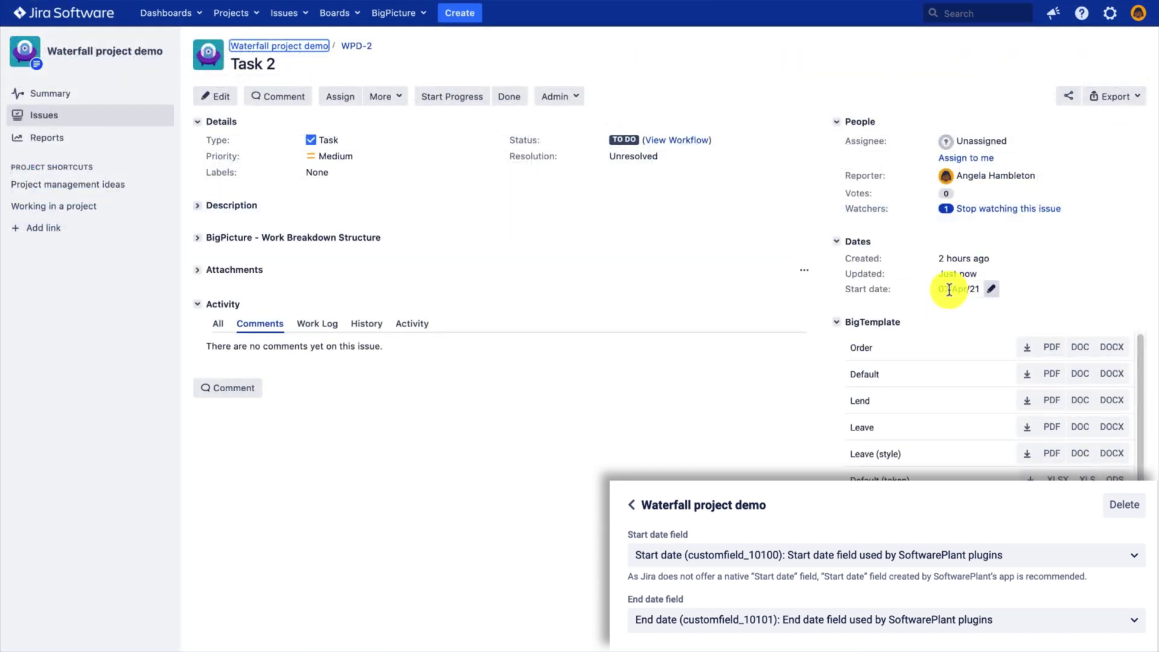
# Set Task 2's start date to 8 March 2021 and fit the whole project timeline into view.
pyautogui.click(986, 292)
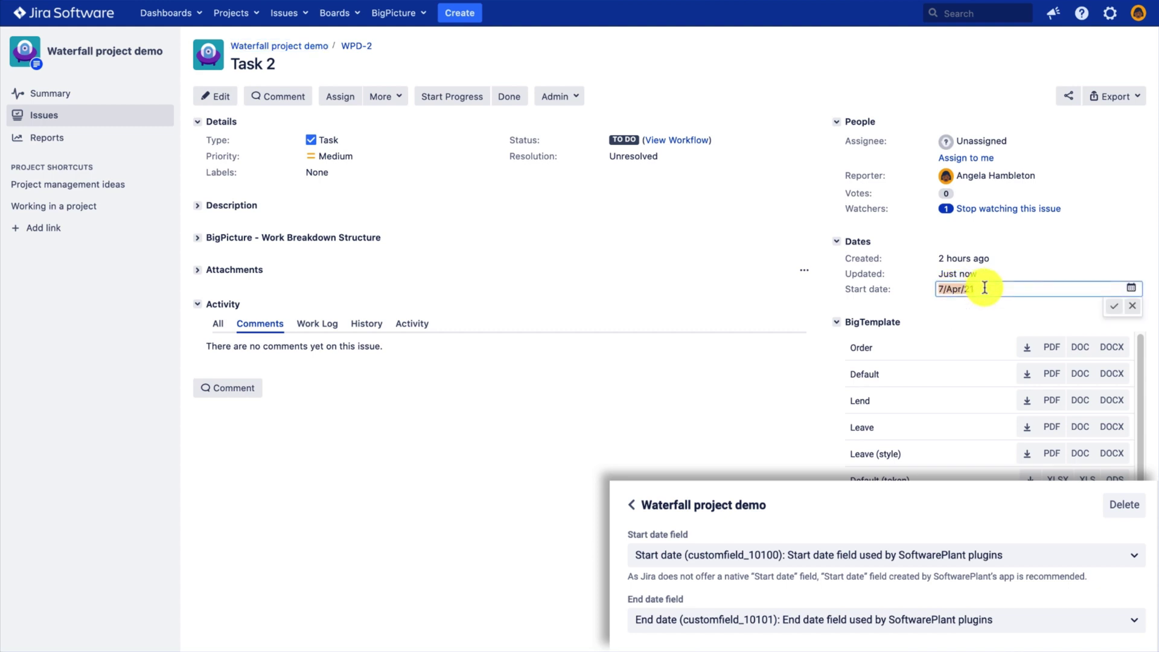
pyautogui.click(1131, 288)
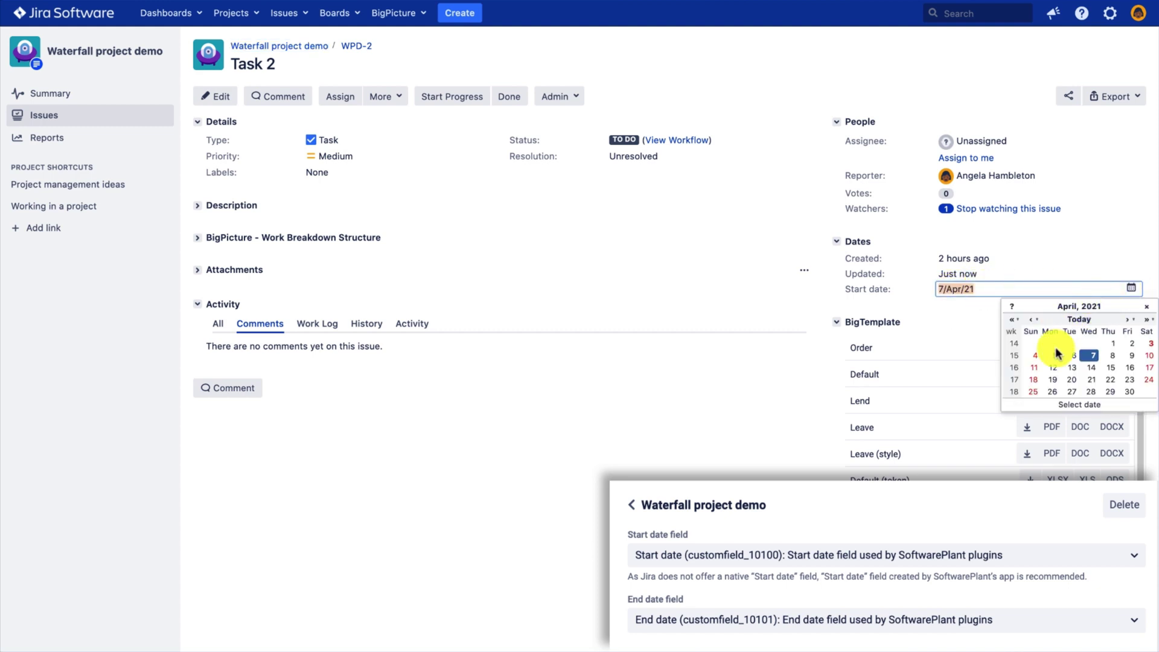
pyautogui.click(1030, 320)
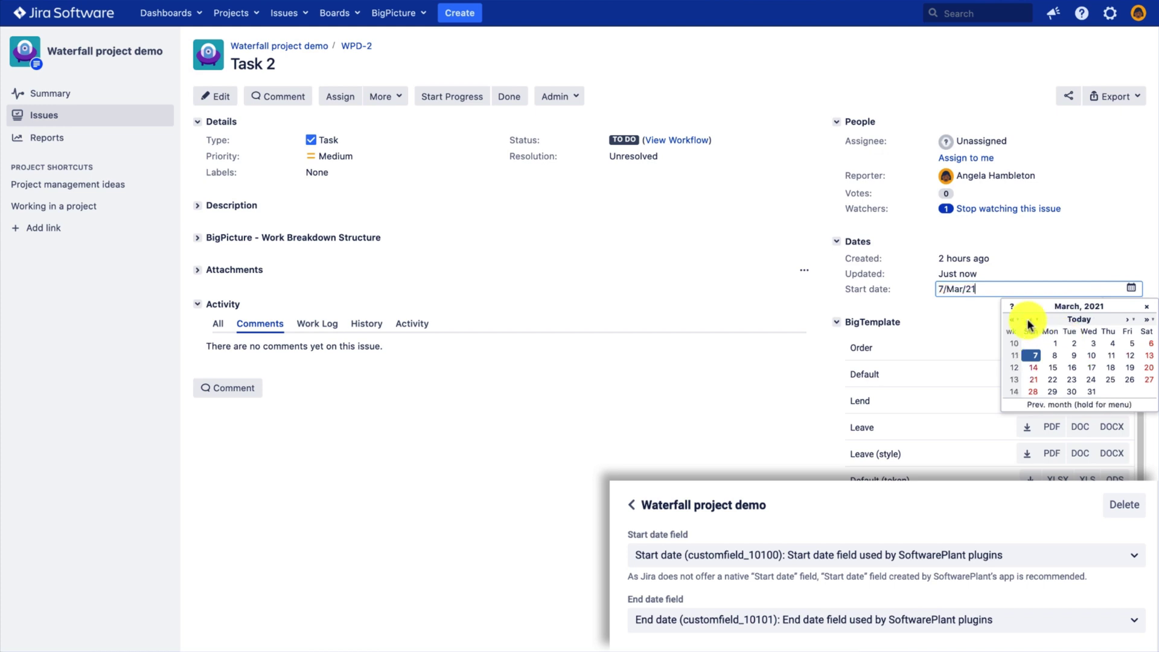
pyautogui.click(1049, 357)
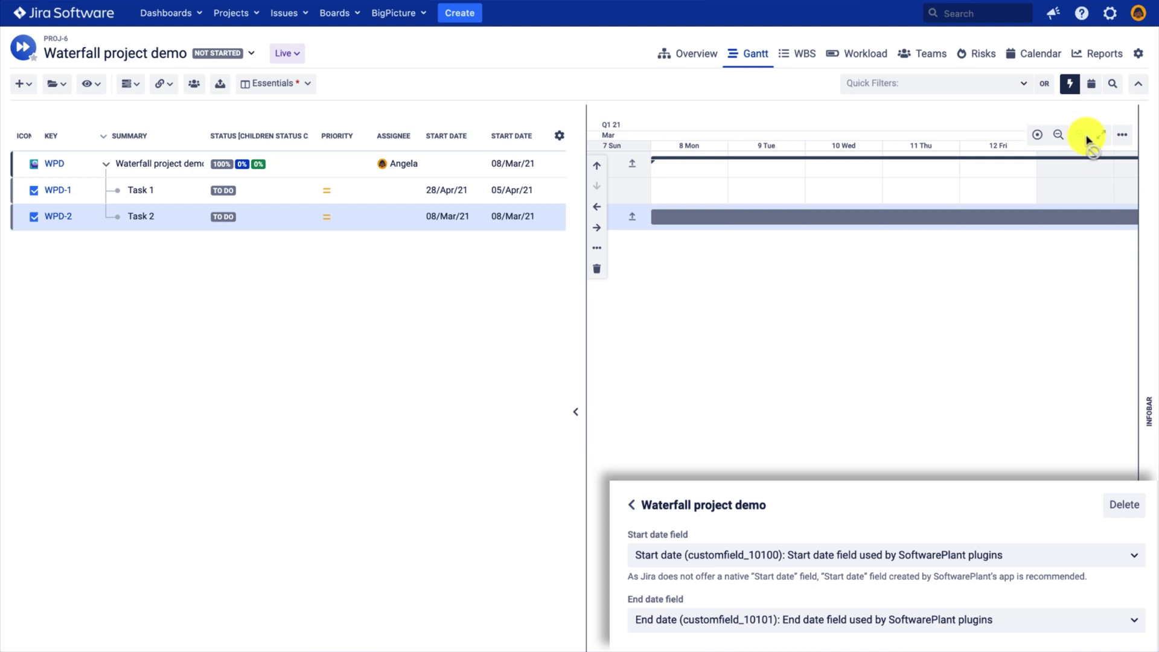
pyautogui.click(1093, 141)
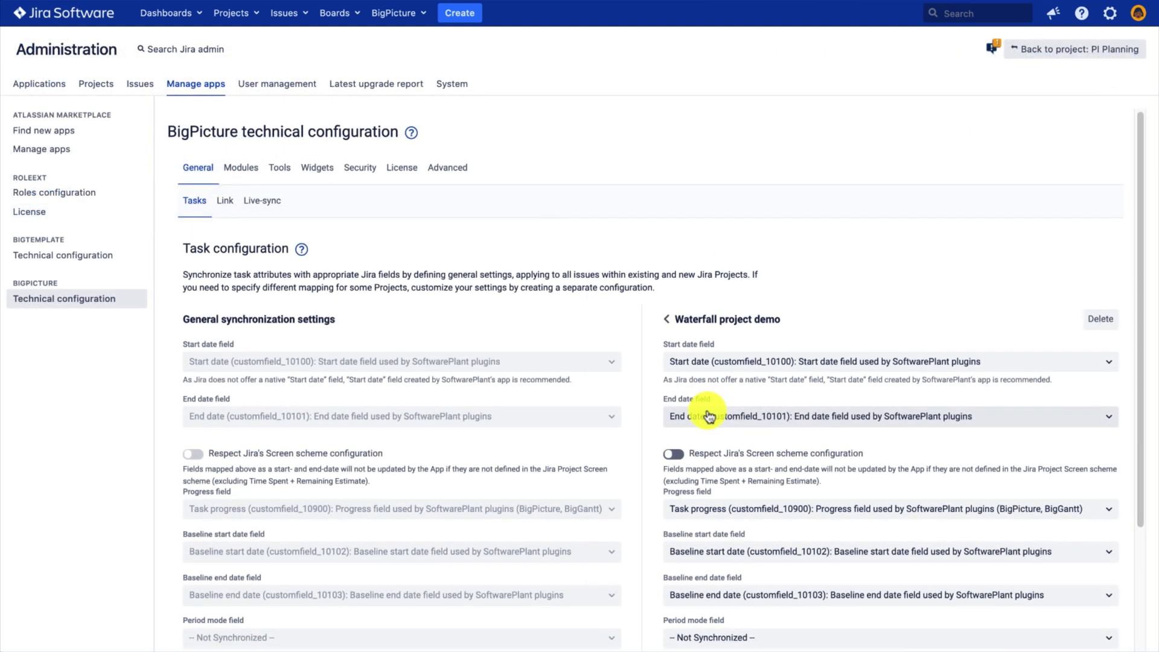
# Map the Waterfall project demo's End date field to Original estimate (originalEstimate) in Technical configuration.
pyautogui.click(709, 416)
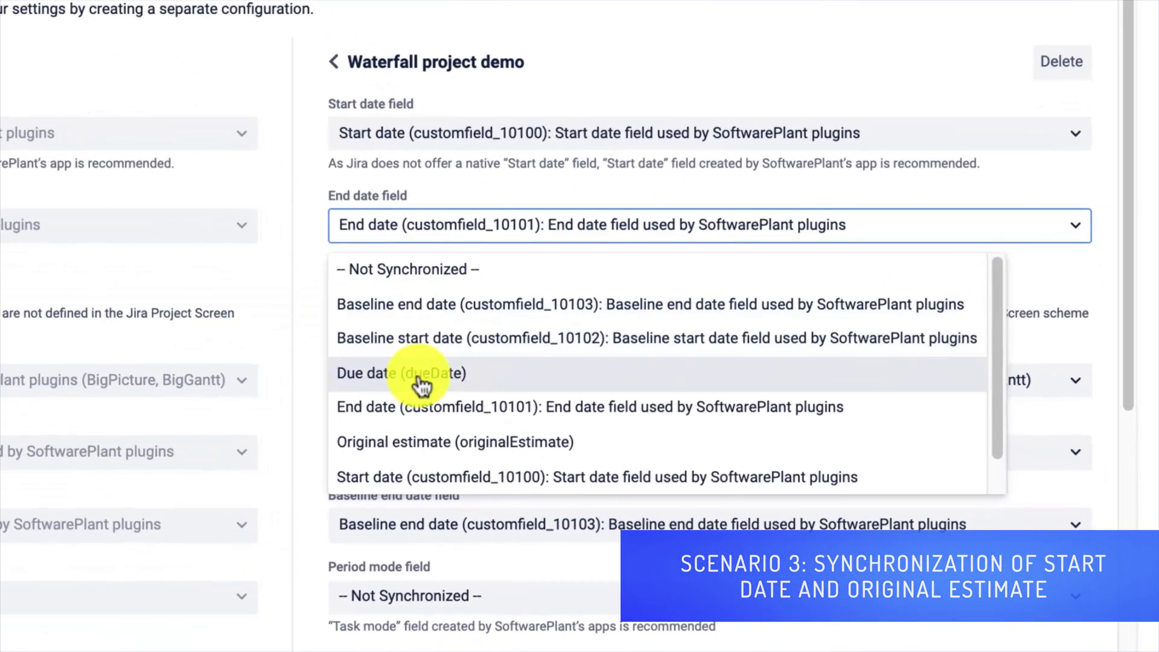
pyautogui.click(411, 447)
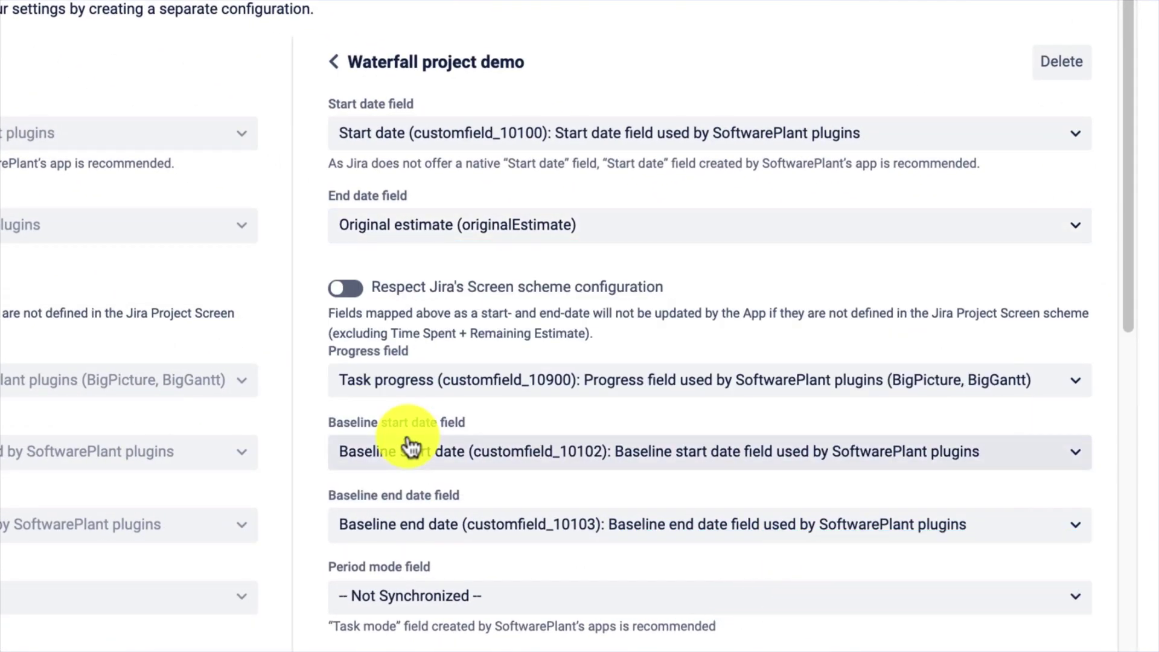
pyautogui.click(445, 232)
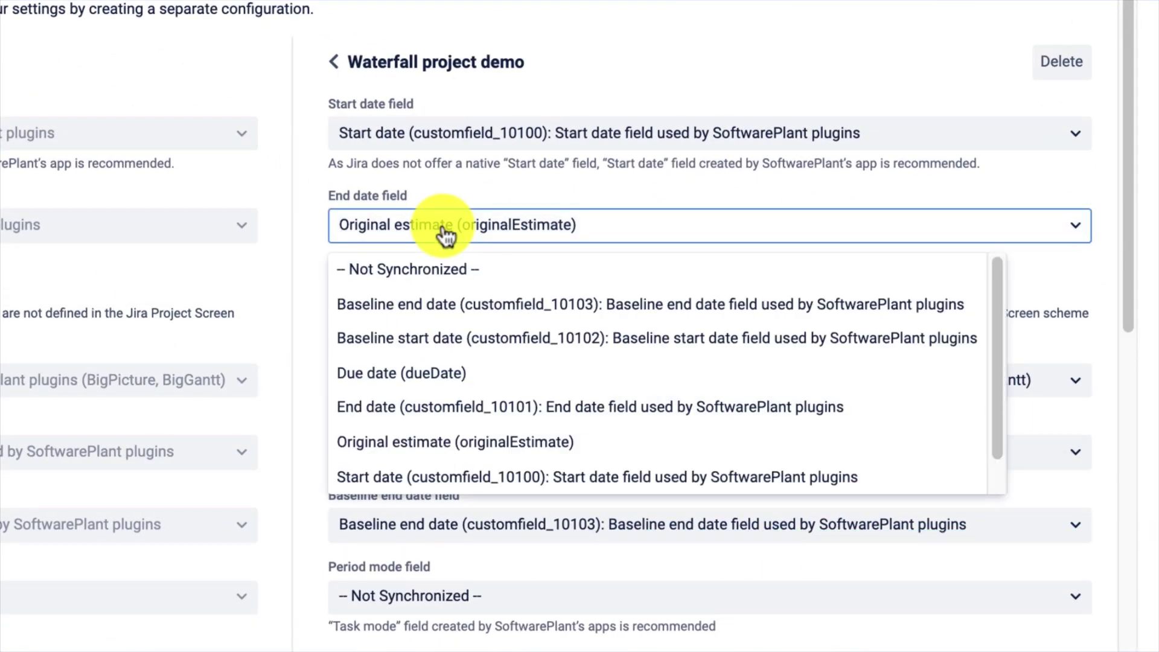
pyautogui.scroll(-1, 359, 480)
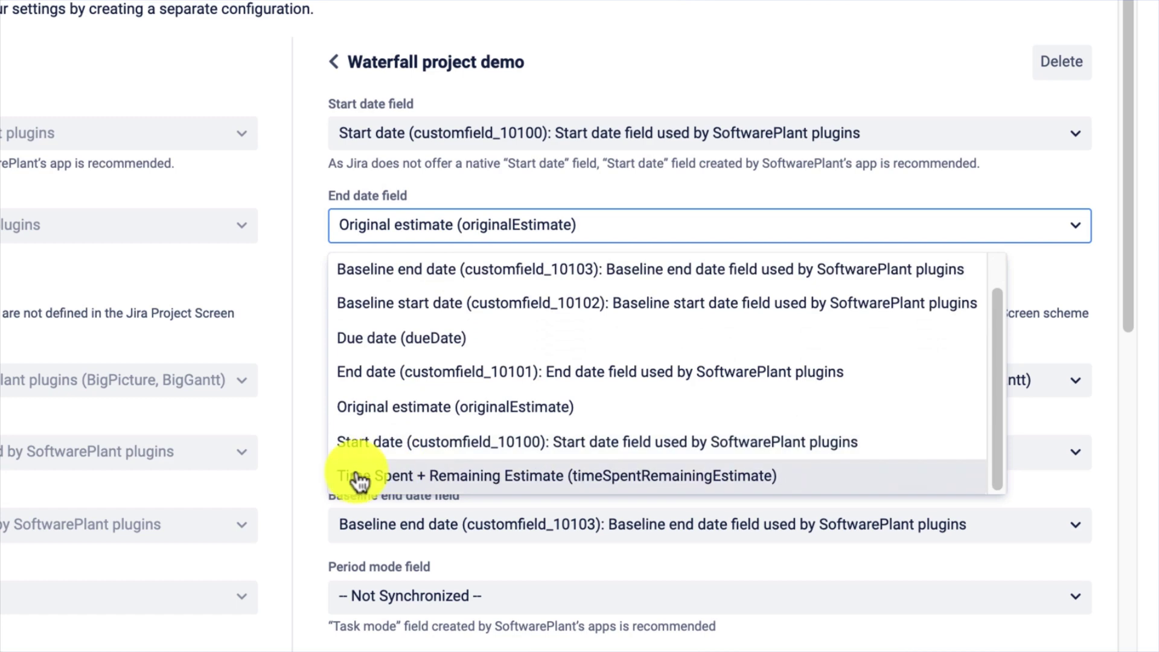
pyautogui.click(420, 413)
pyautogui.scroll(-10, 419, 410)
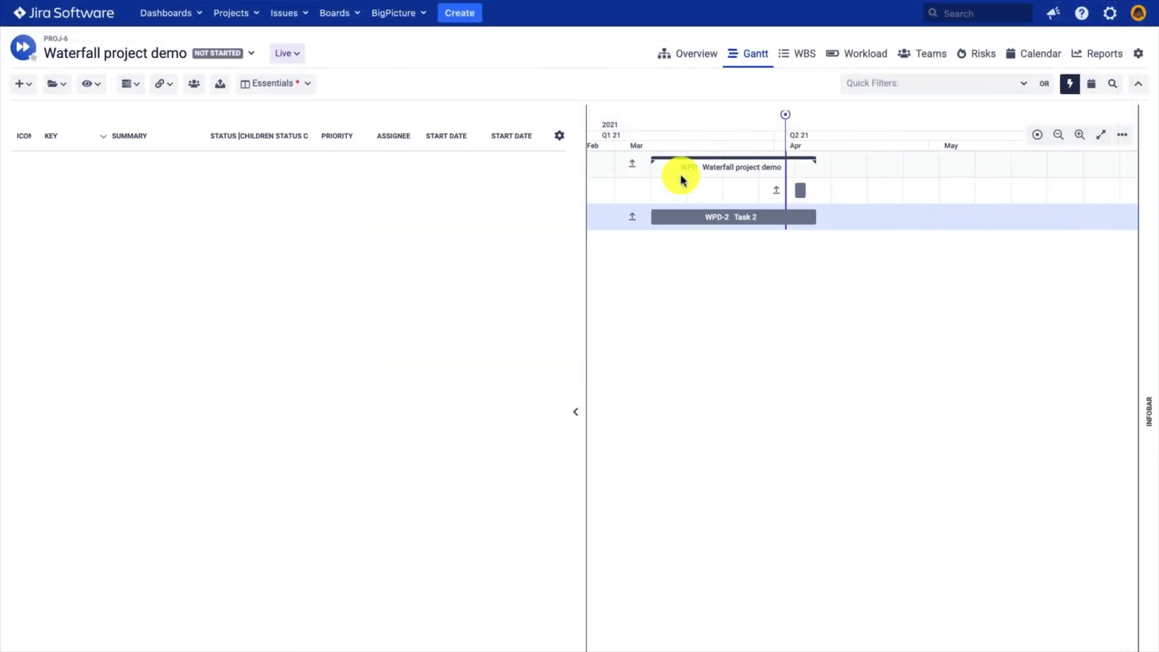
# Add an Original estimate column, then stretch Task 2's bar to 6w 1d and shorten it to about 7 April.
pyautogui.click(283, 83)
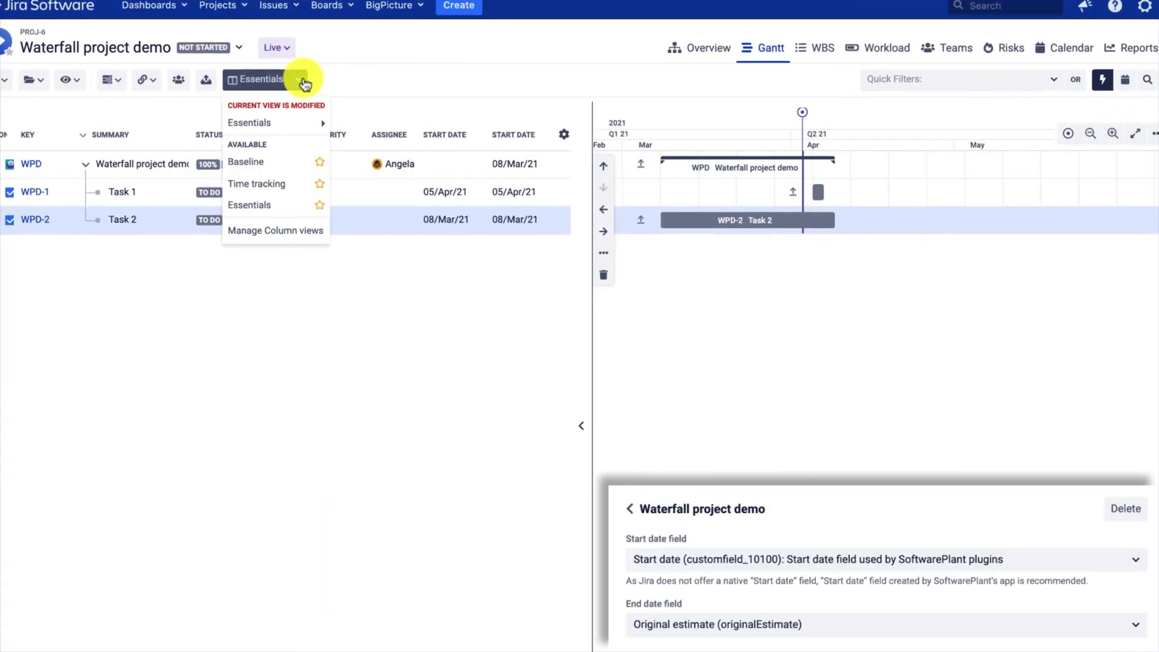
pyautogui.moveTo(291, 133)
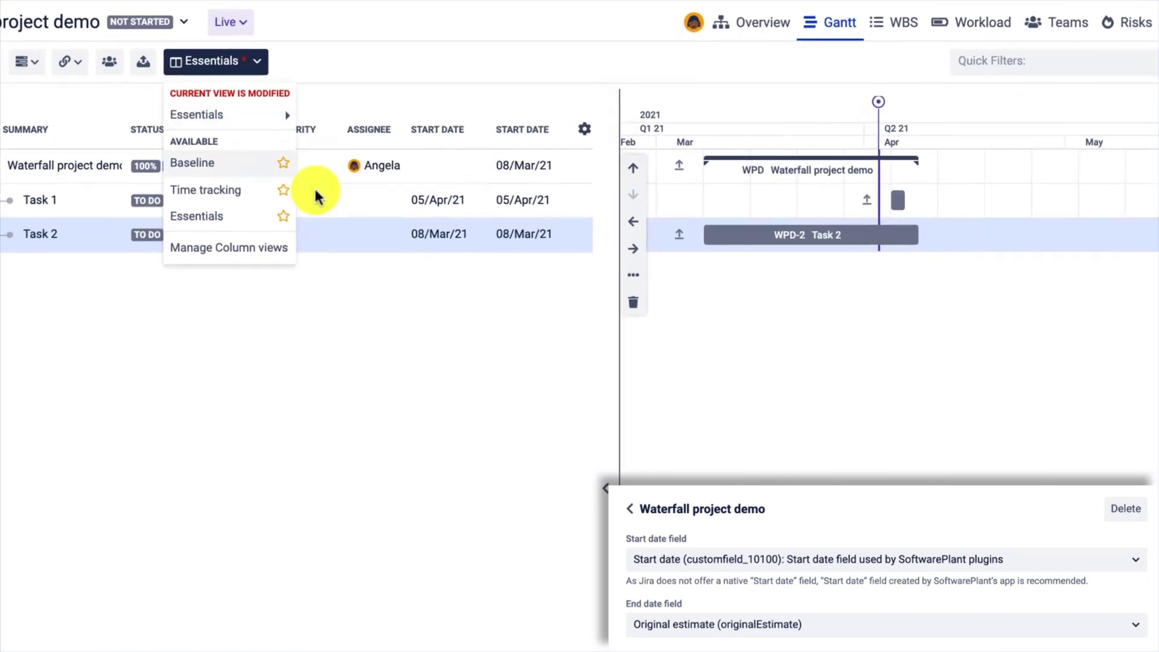
pyautogui.click(430, 308)
pyautogui.click(591, 138)
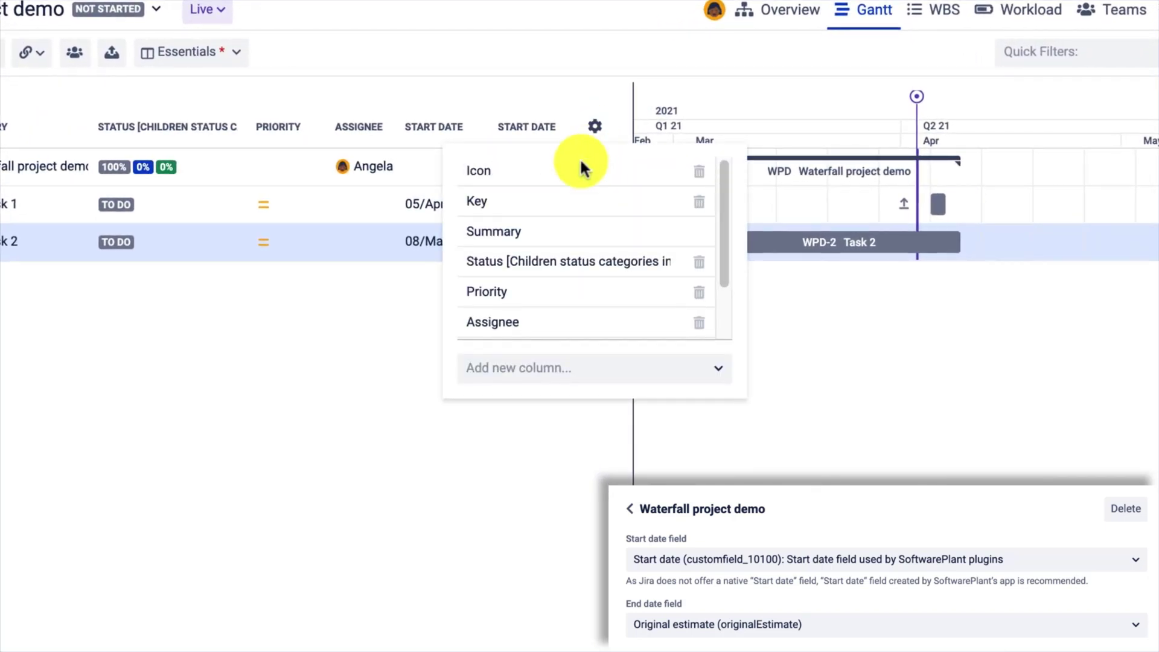
pyautogui.click(523, 364)
pyautogui.write('ori')
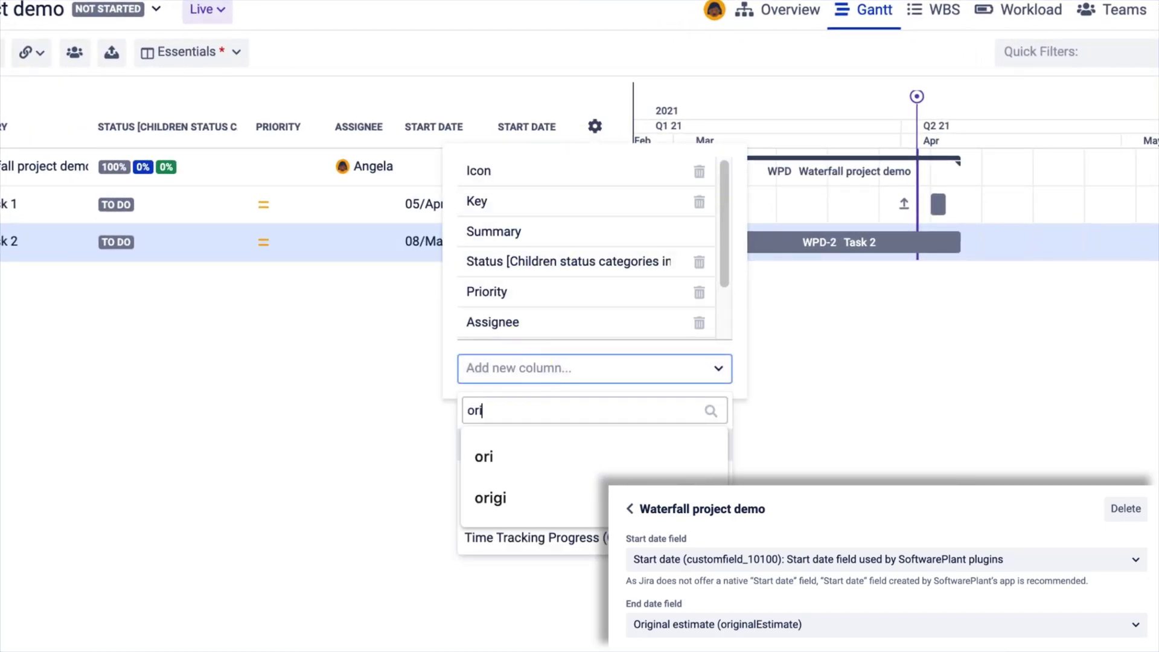
pyautogui.click(556, 444)
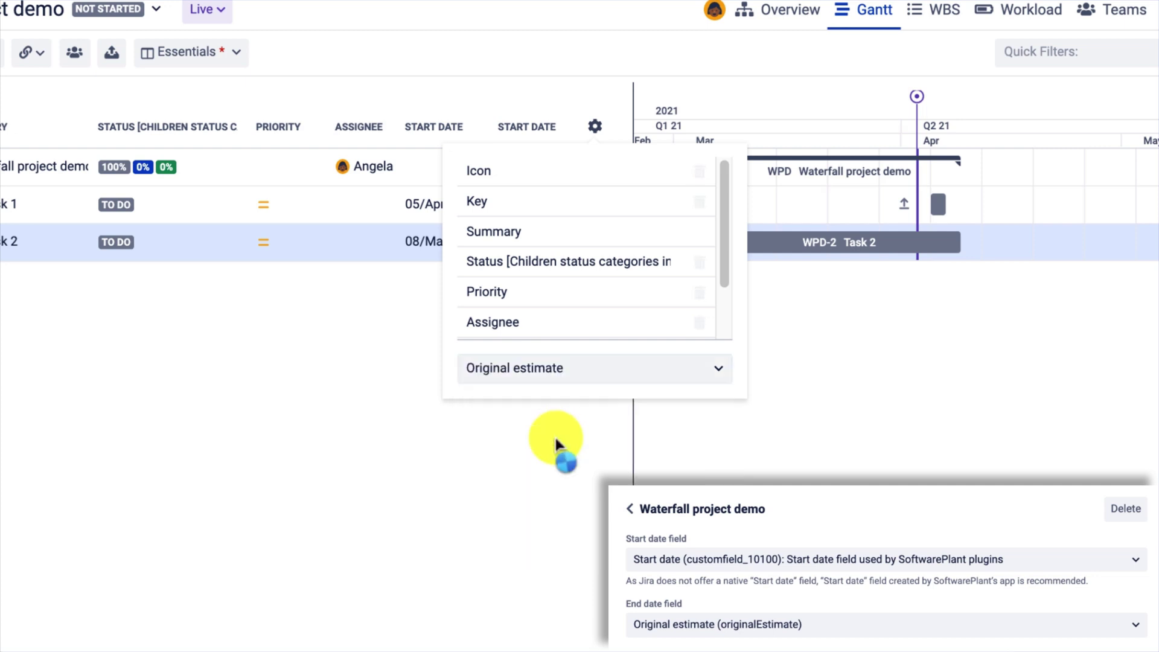
pyautogui.click(687, 440)
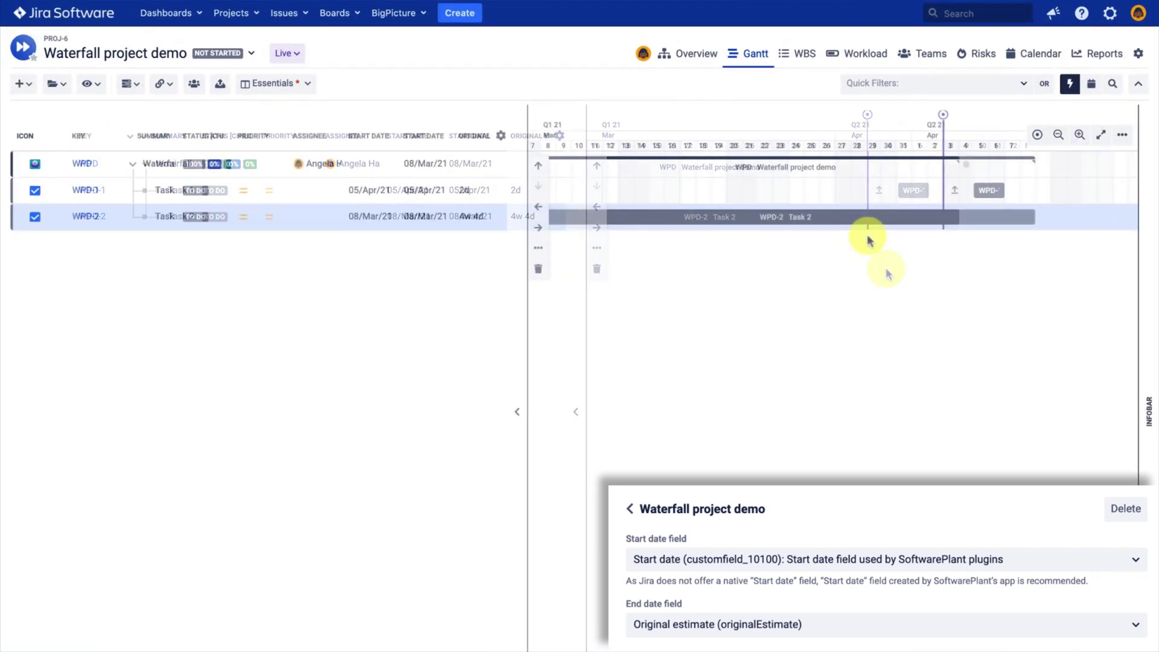
pyautogui.moveTo(1032, 217); pyautogui.dragTo(1111, 216)
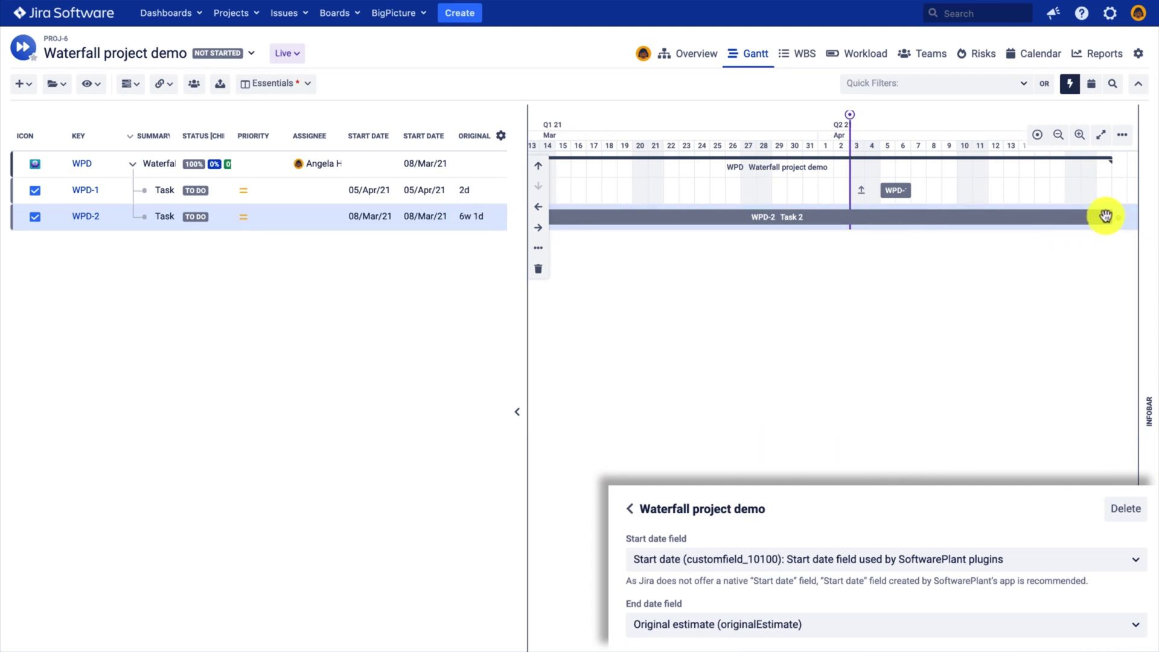
pyautogui.moveTo(1108, 219); pyautogui.dragTo(915, 216)
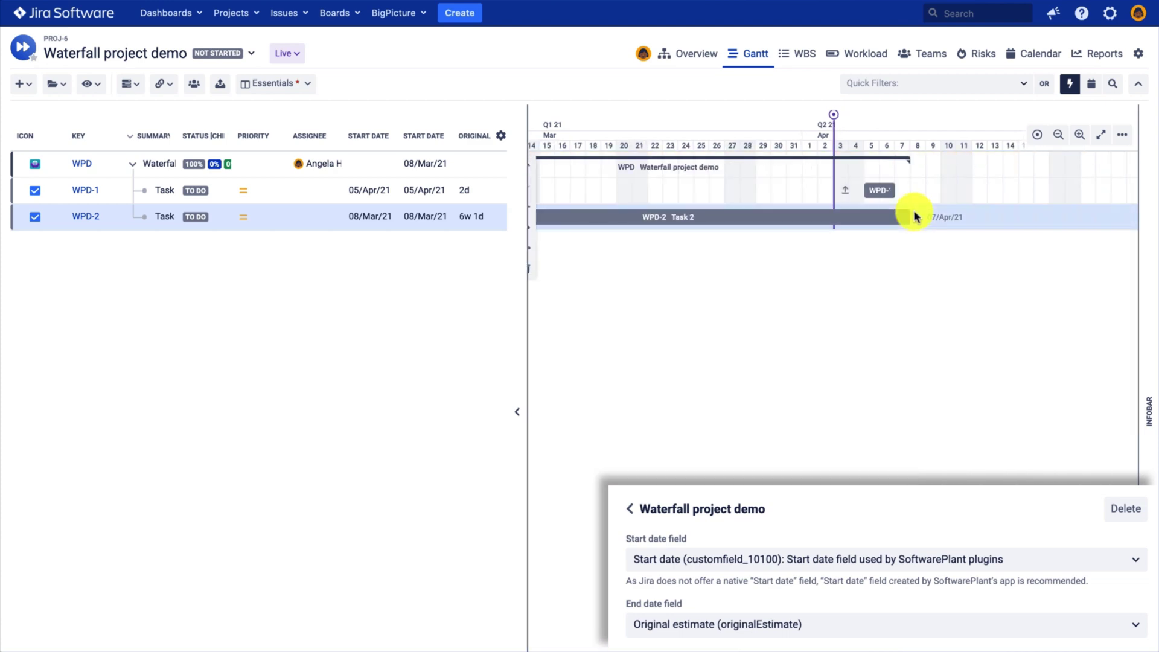